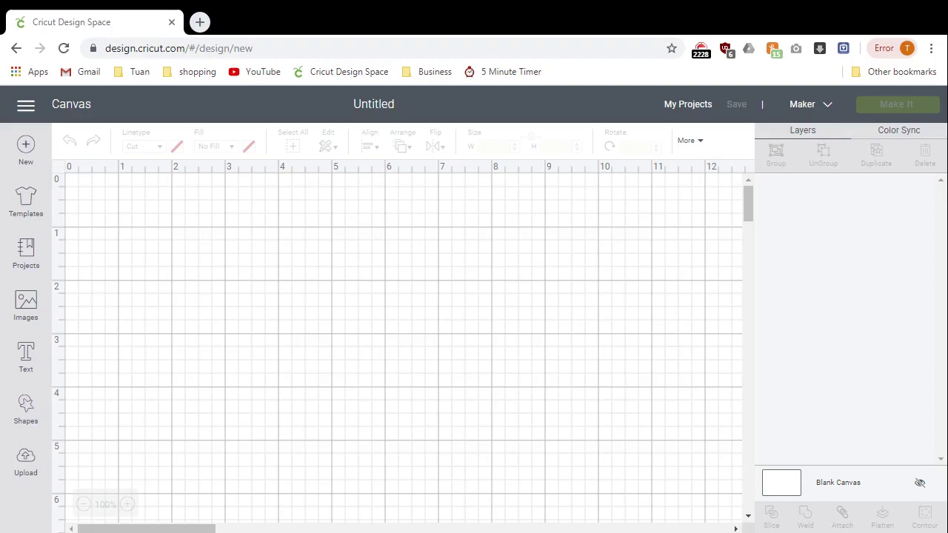
Step: Upload the image file Card_BirthdayPopup_OhShitAwesome_a.svg and save it under its existing name
left_click(28, 463)
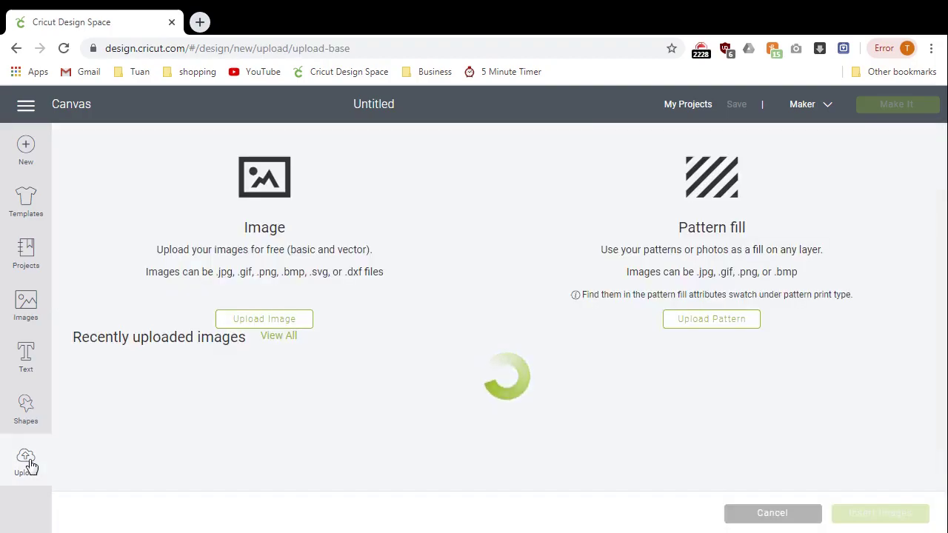
left_click(284, 320)
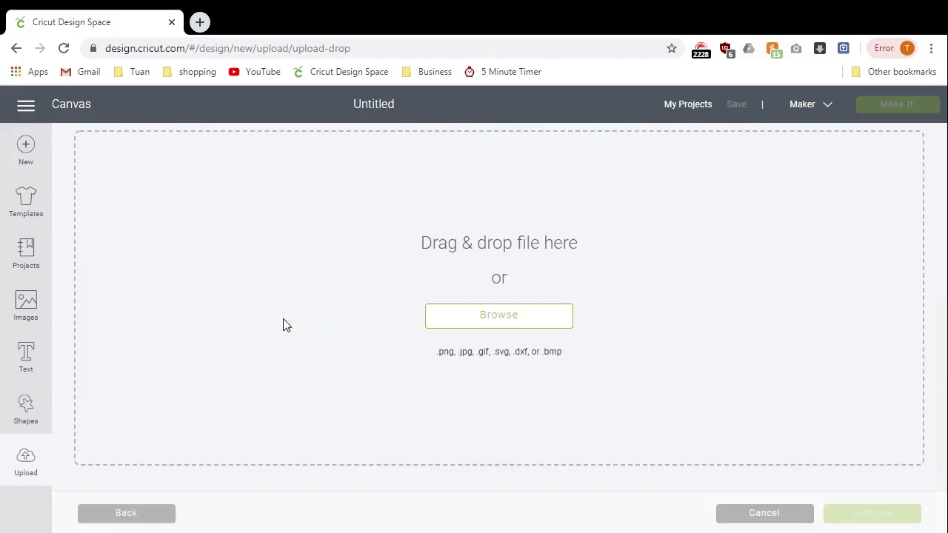
left_click(488, 315)
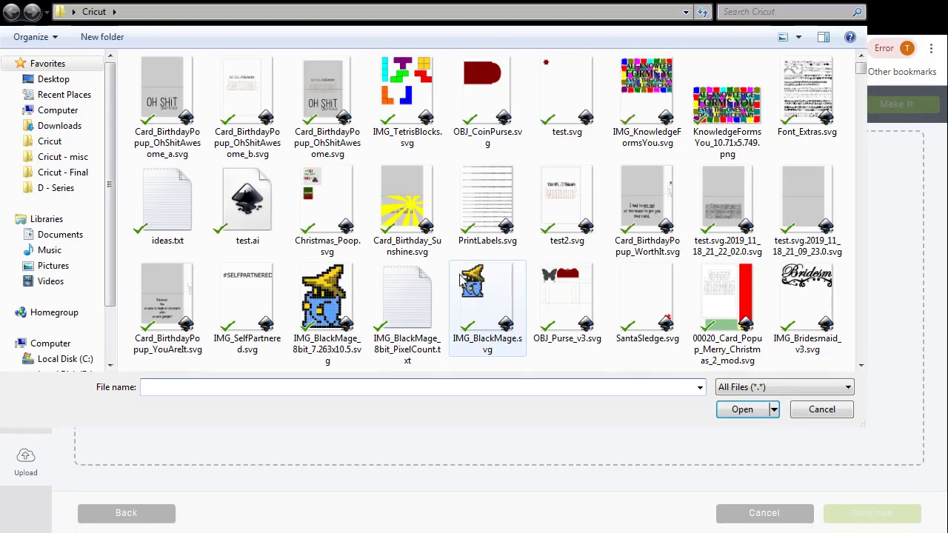
left_click(171, 104)
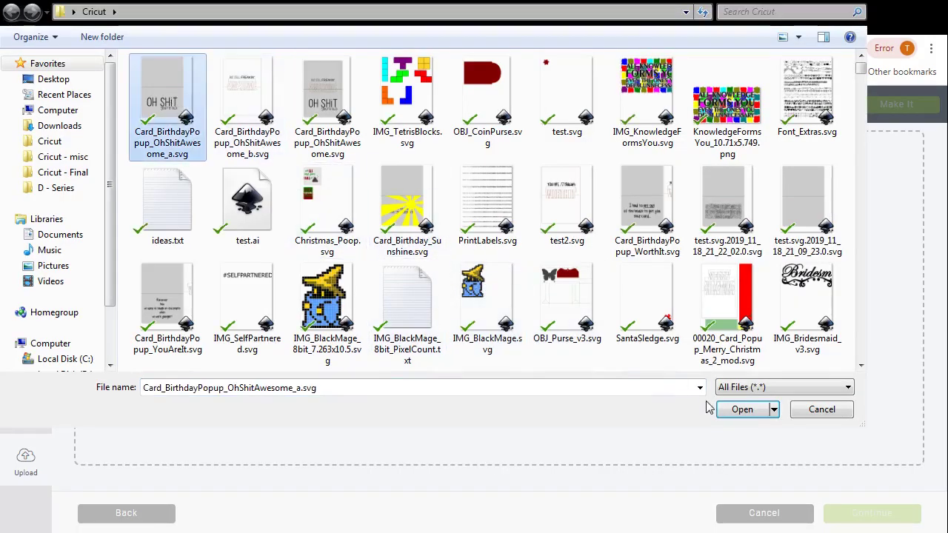
left_click(741, 409)
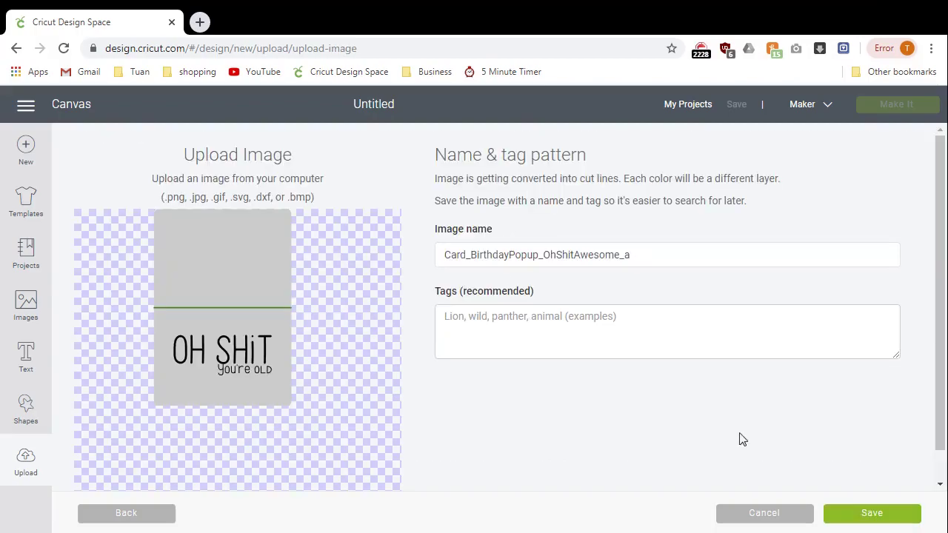
left_click(879, 516)
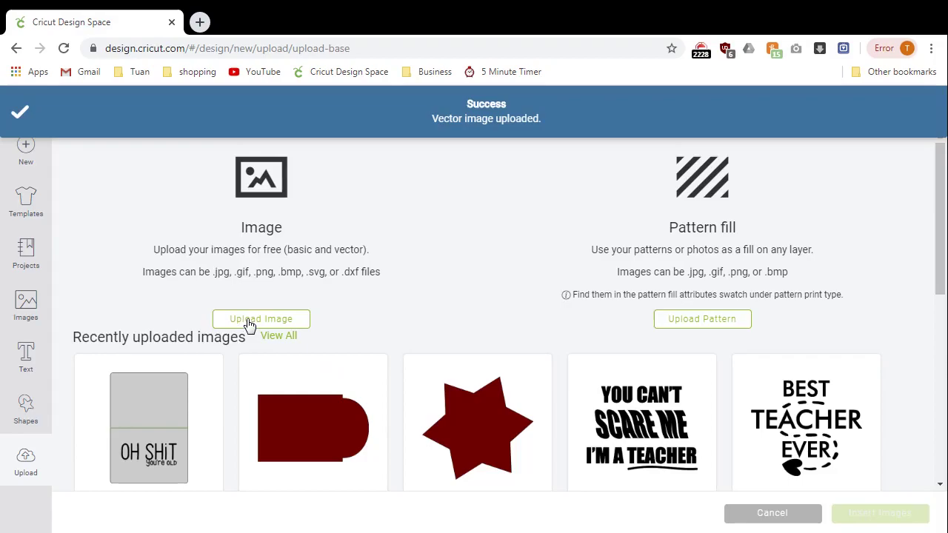
Step: Upload the image file Card_BirthdayPopup_OhShitAwesome_b.svg and save it under its existing name
left_click(249, 325)
left_click(494, 315)
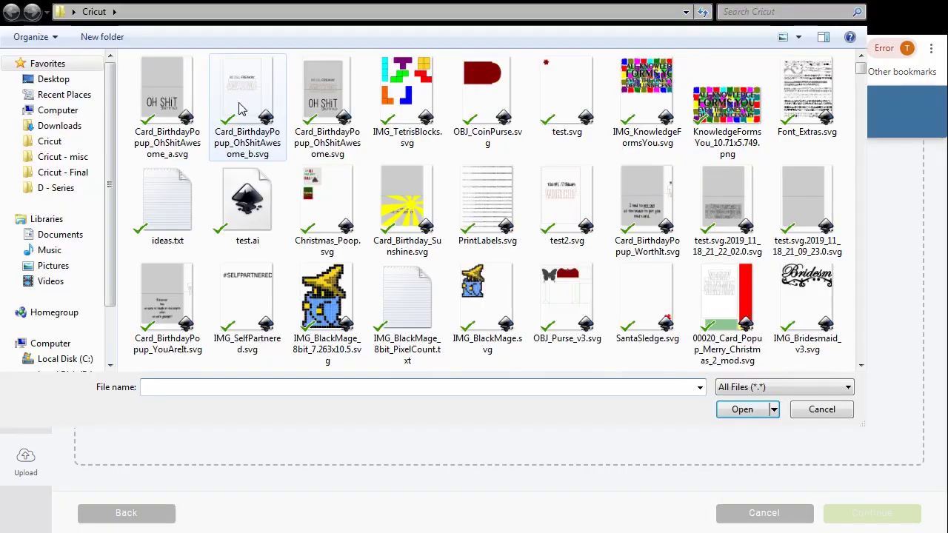
left_click(239, 110)
left_click(725, 406)
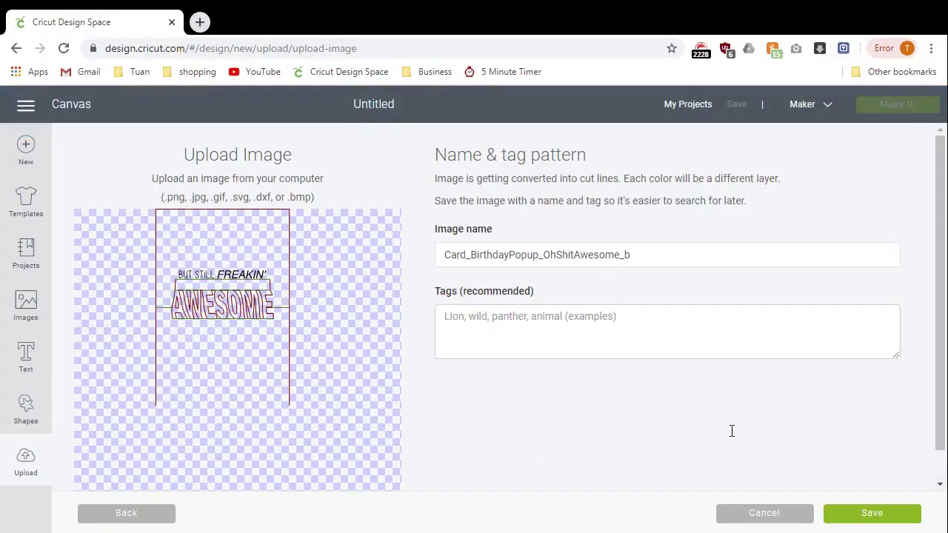
left_click(851, 518)
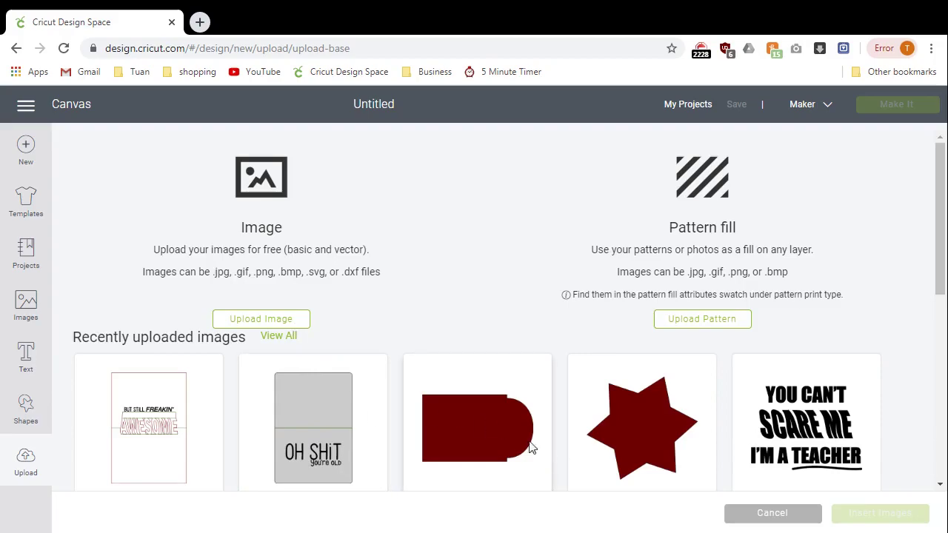
Step: Insert both newly uploaded birthday card images, the grey card and the "AWESOME" insert, onto the canvas
left_click(302, 407)
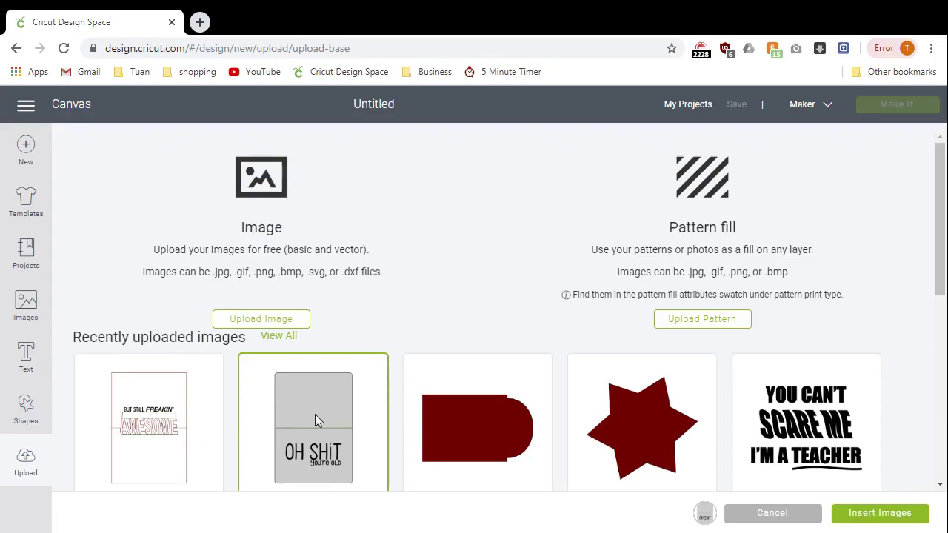
left_click(165, 403)
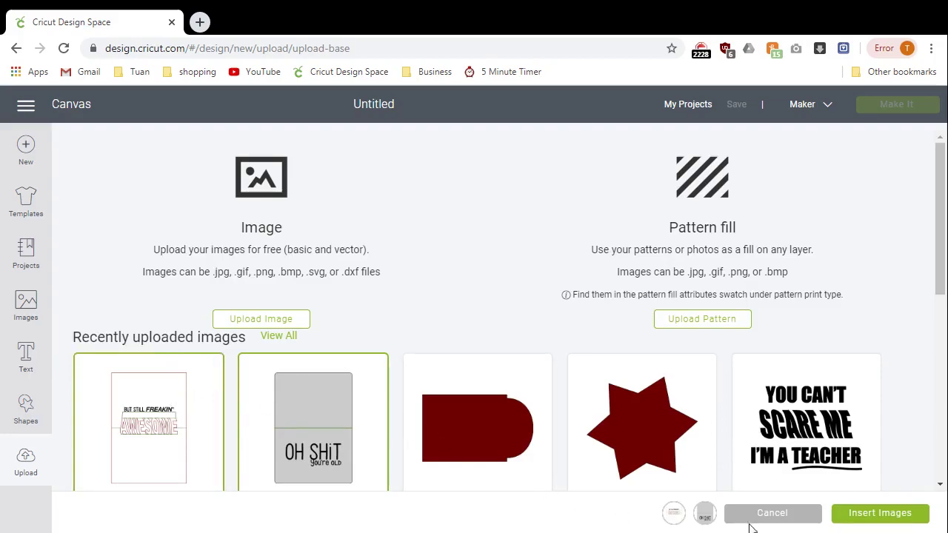
left_click(846, 520)
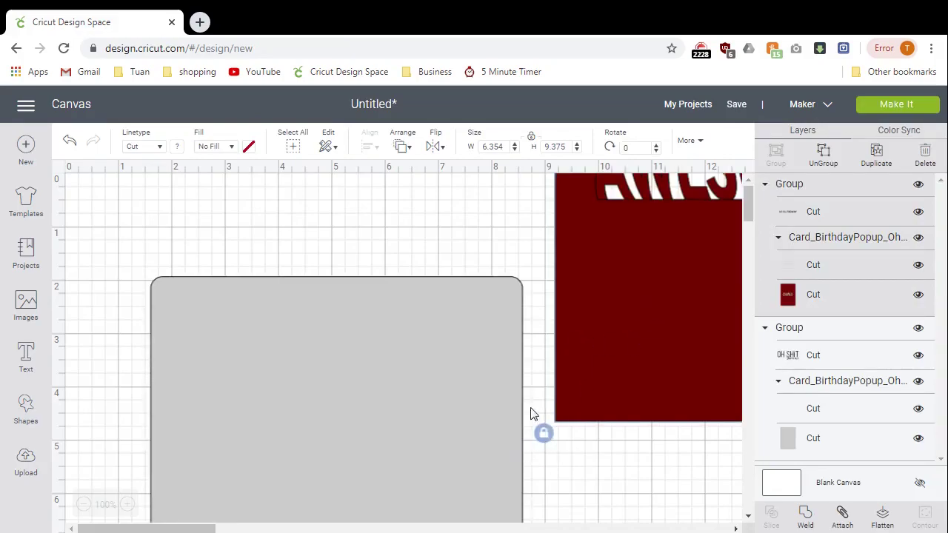
Step: Move the grey card to the canvas origin and place the red "AWESOME" insert directly beside it
left_click(380, 374)
left_click_drag(360, 416, 303, 327)
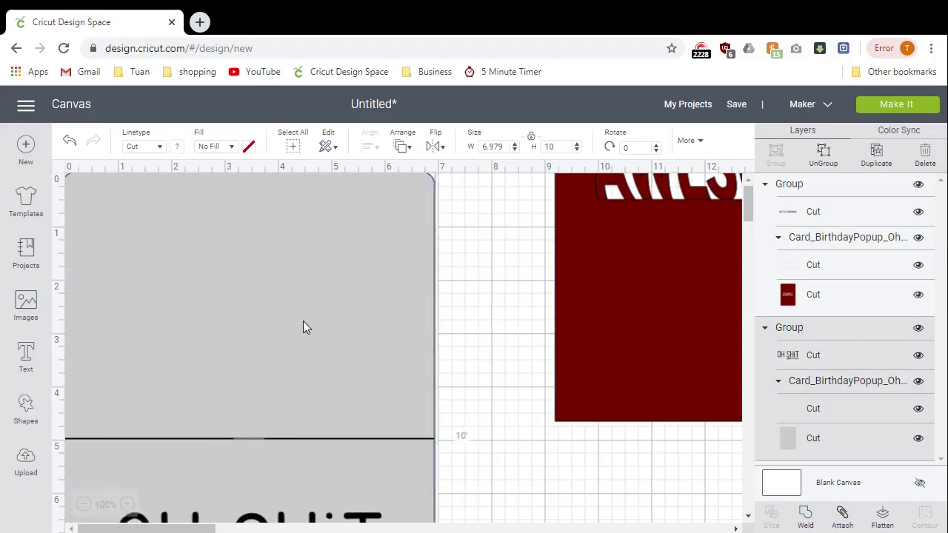
left_click_drag(631, 264, 535, 528)
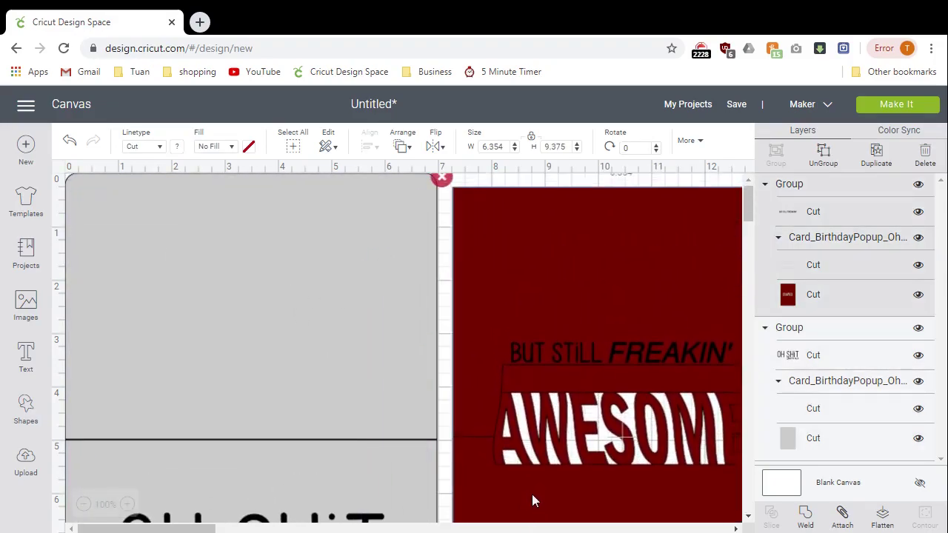
left_click_drag(566, 271, 565, 242)
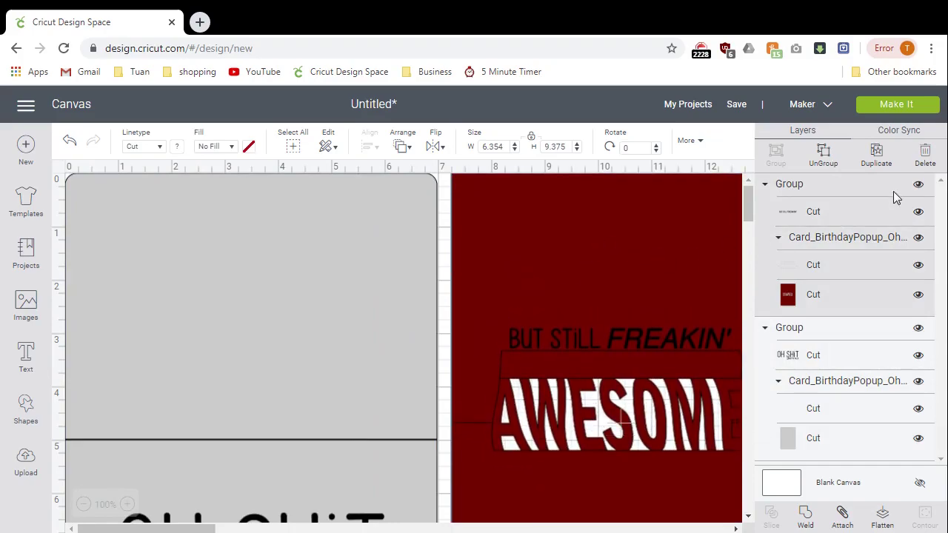
scroll(848, 185, "down", 4)
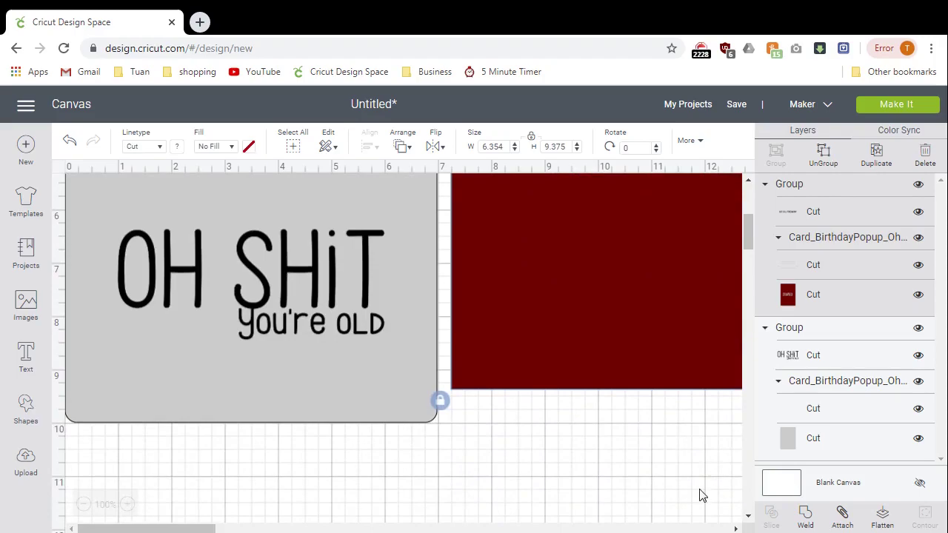
Step: Hide the red "AWESOME" insert group so only the grey card group is shown
left_click(726, 453)
left_click(791, 330)
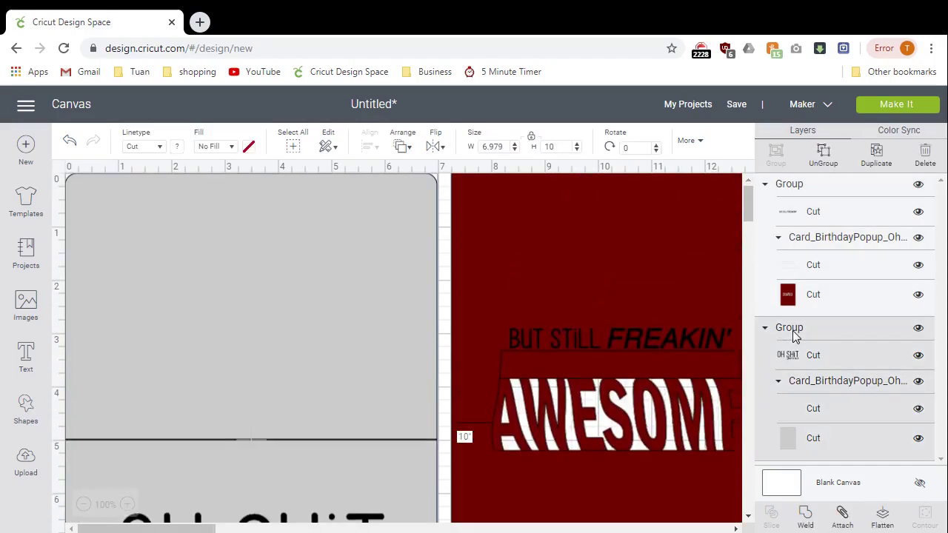
left_click(918, 185)
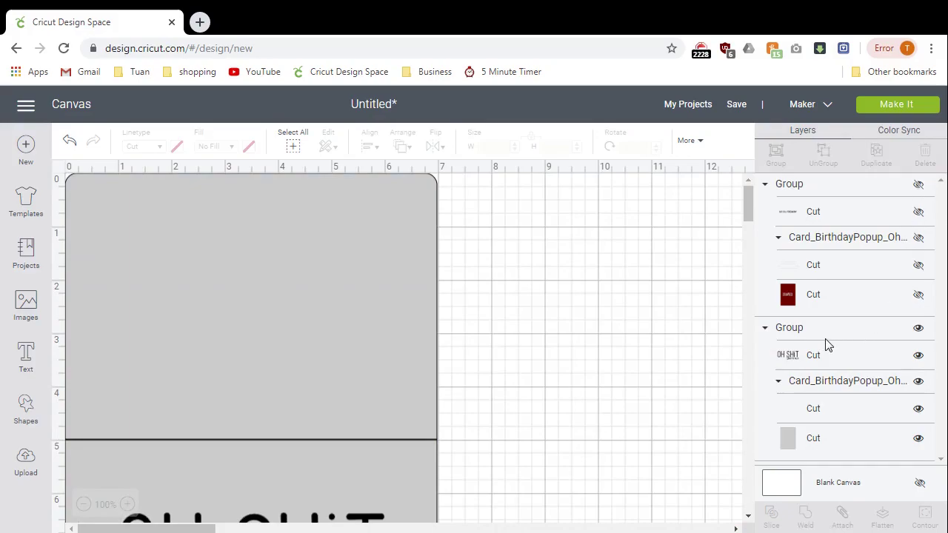
Step: Change the linetype of the grey card's "OH SHiT you're OLD" text layer to Draw
left_click(366, 308)
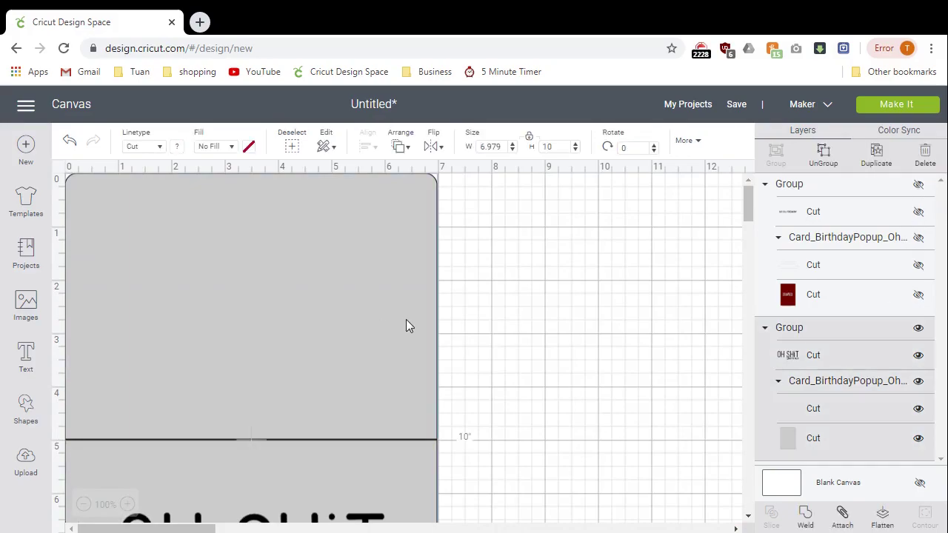
left_click(866, 359)
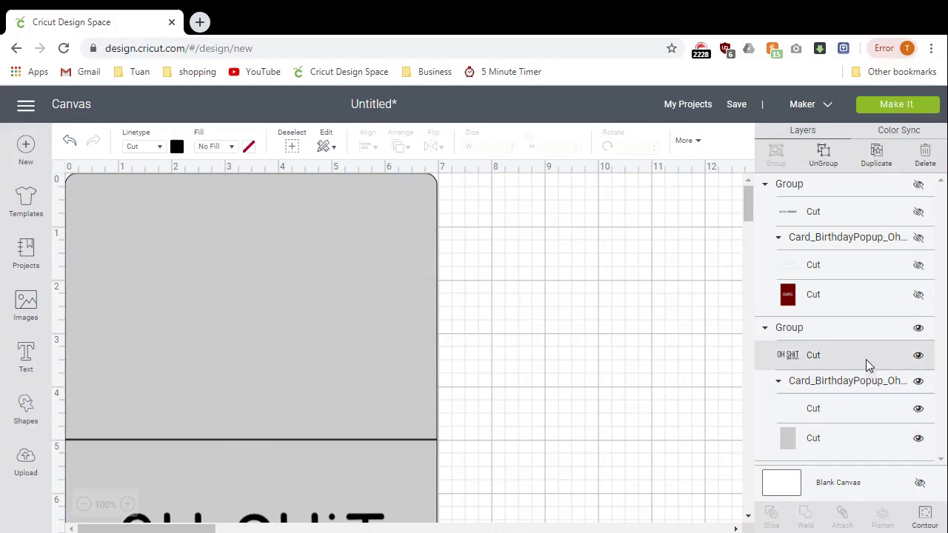
left_click(161, 148)
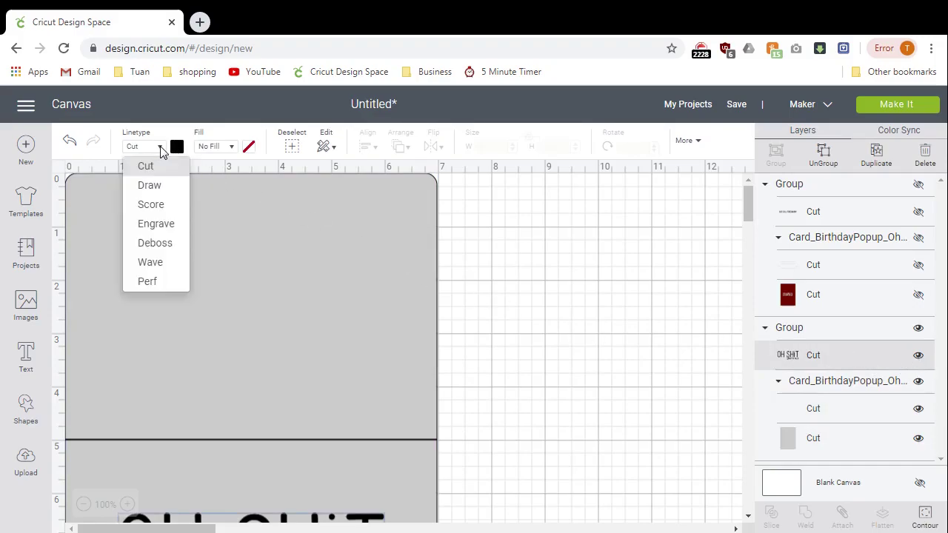
left_click(161, 187)
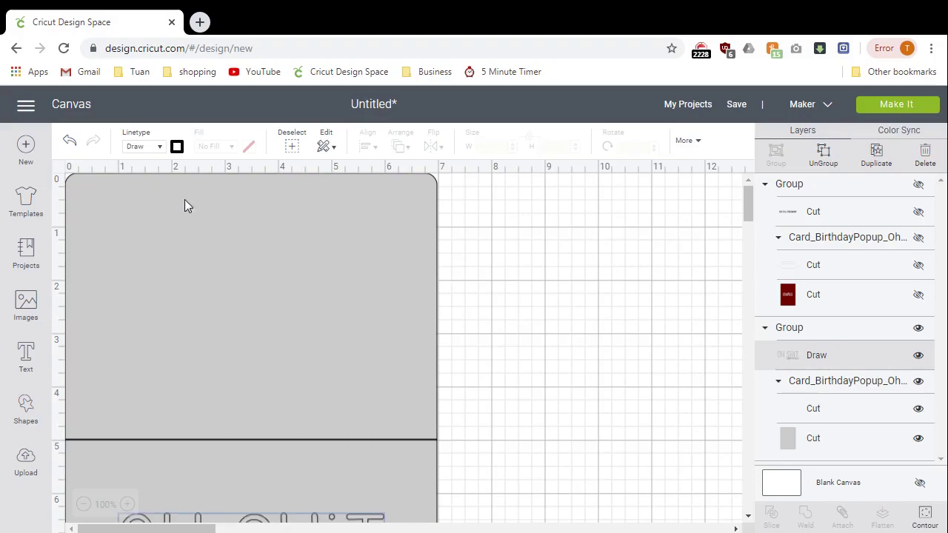
Step: Change the linetype of the grey card's horizontal fold line layer to Score
left_click(849, 412)
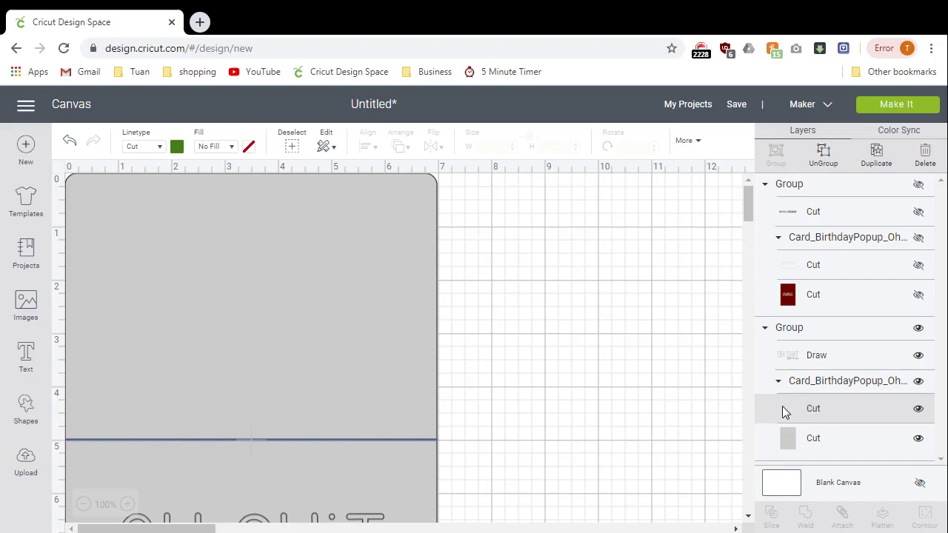
left_click(161, 147)
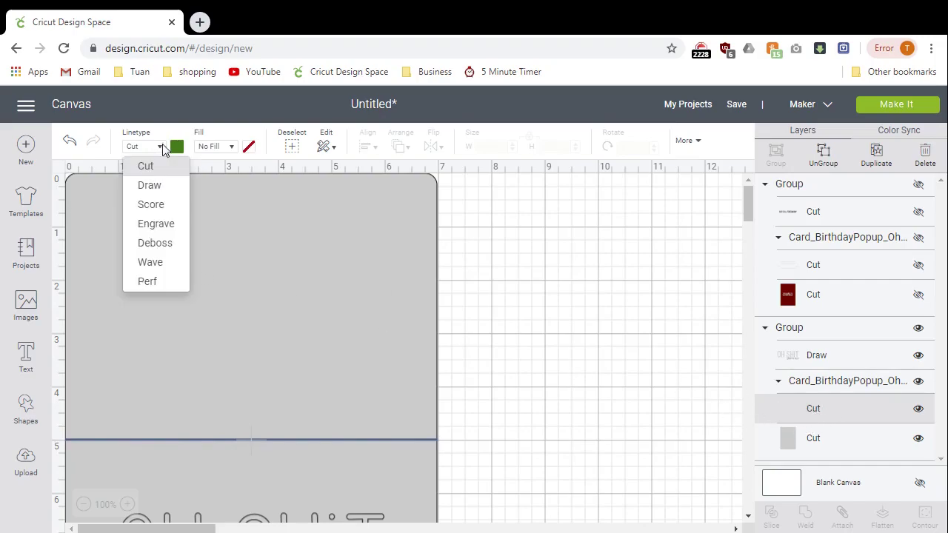
left_click(165, 207)
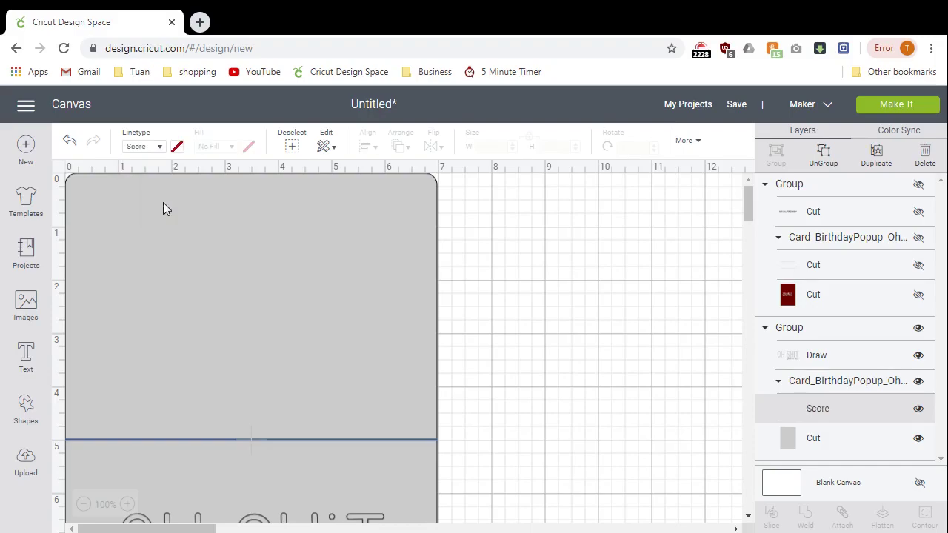
Step: Attach all layers of the grey card group, and hide and collapse the attached set
left_click(843, 333)
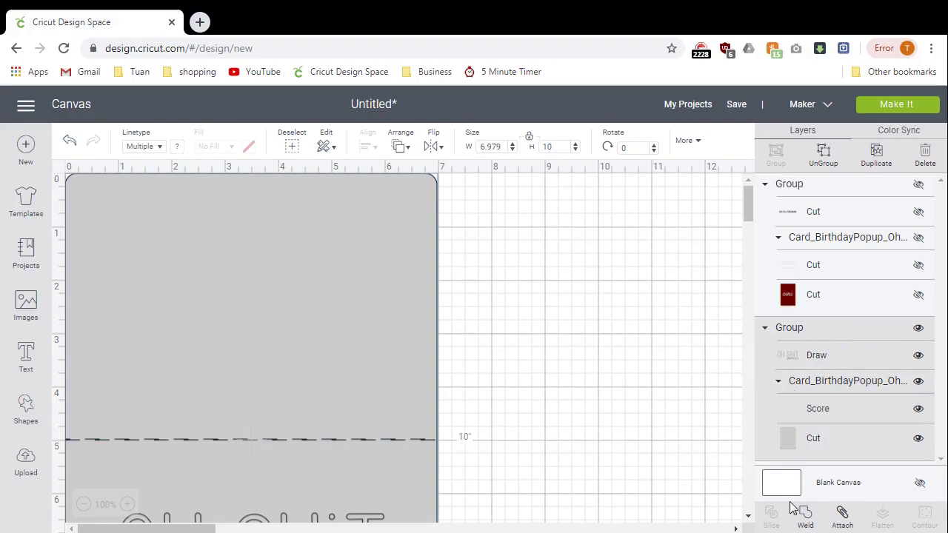
left_click(844, 520)
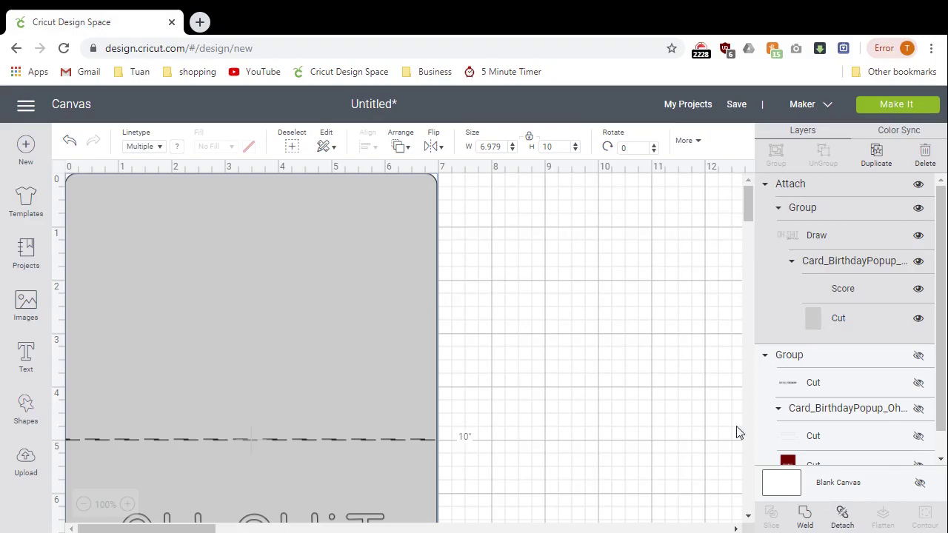
left_click(918, 185)
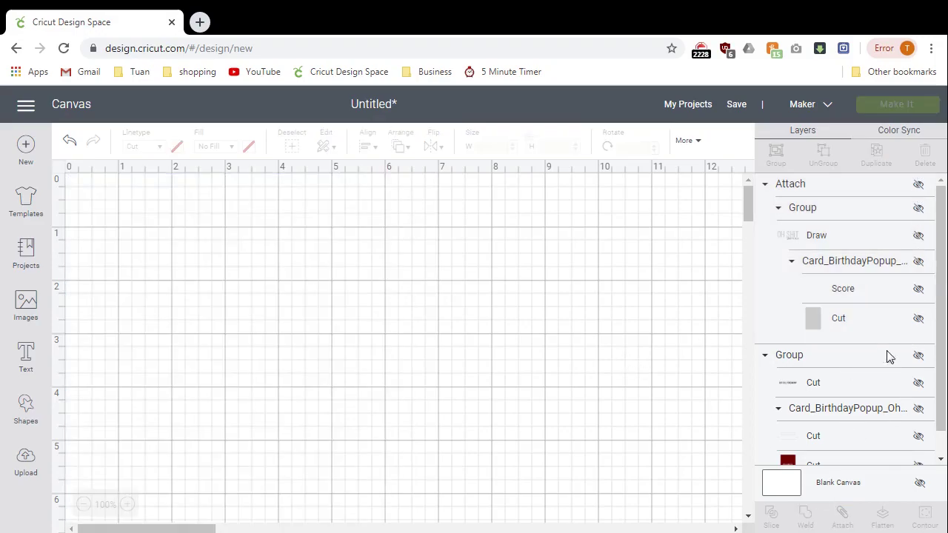
left_click(764, 185)
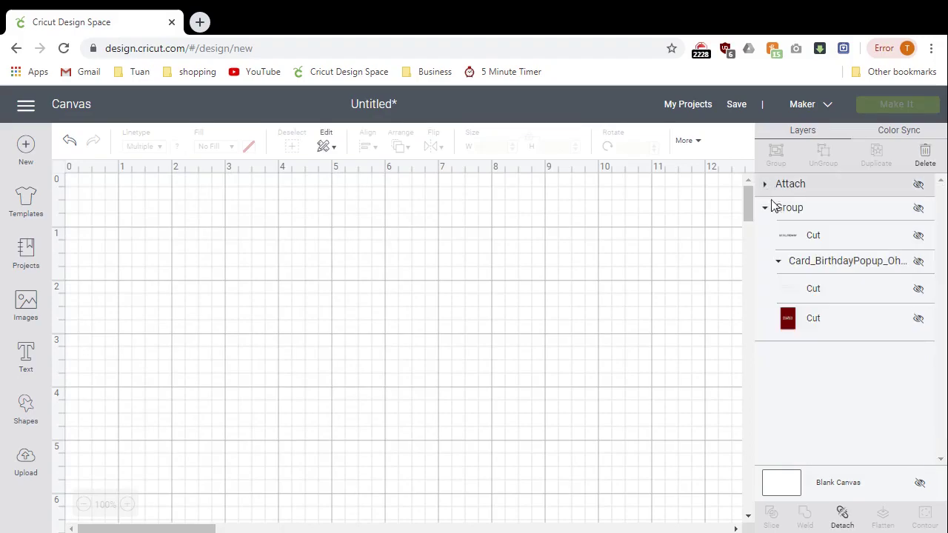
Step: Show the red "AWESOME" insert group again and move it to the canvas origin
left_click(918, 208)
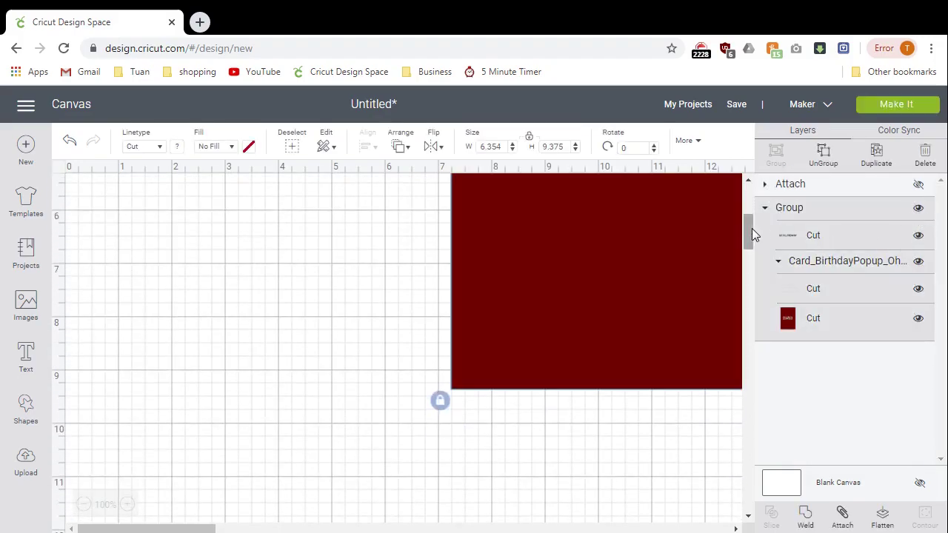
left_click_drag(743, 230, 745, 198)
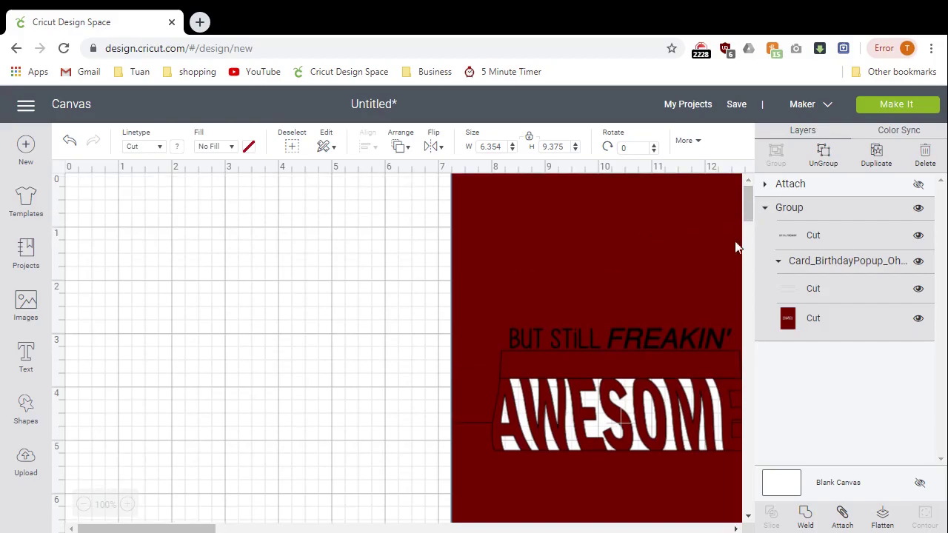
left_click(827, 235)
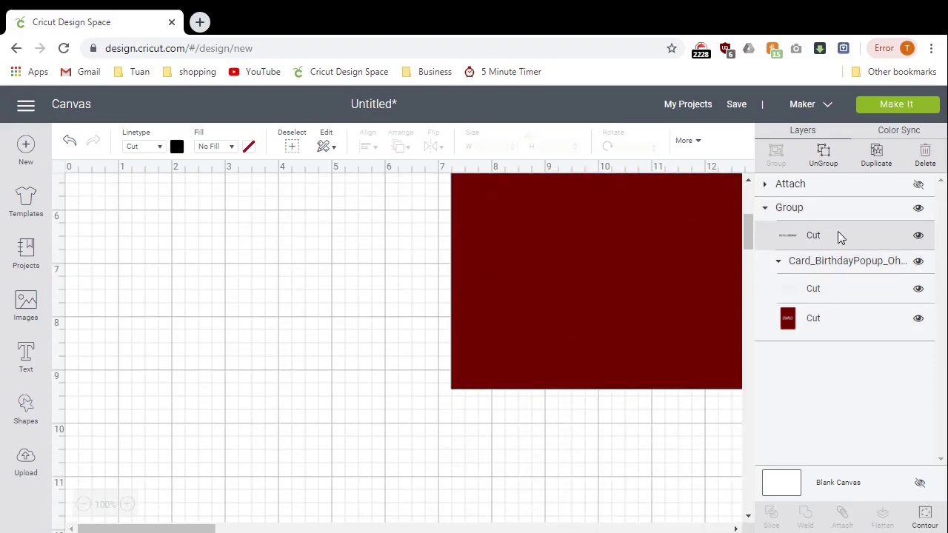
left_click_drag(645, 207, 247, 274)
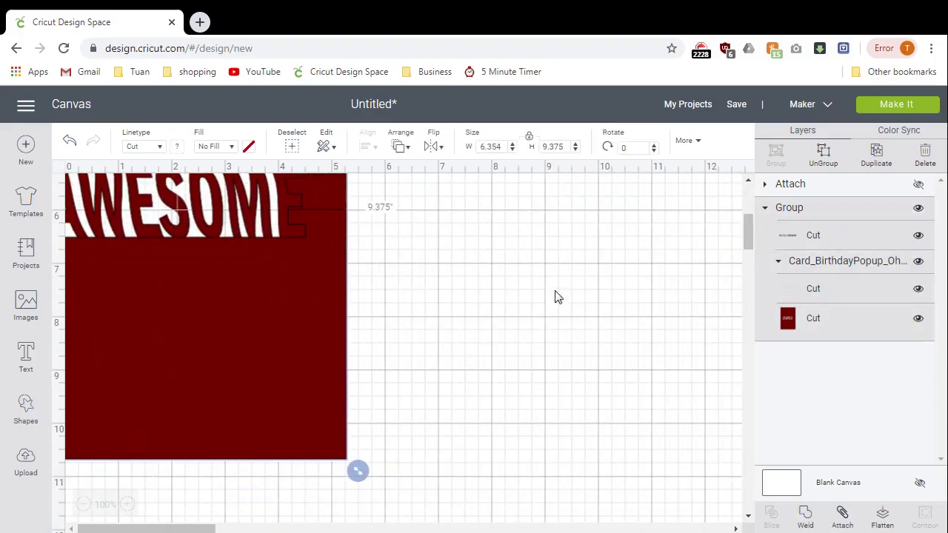
scroll(745, 232, "up", 5)
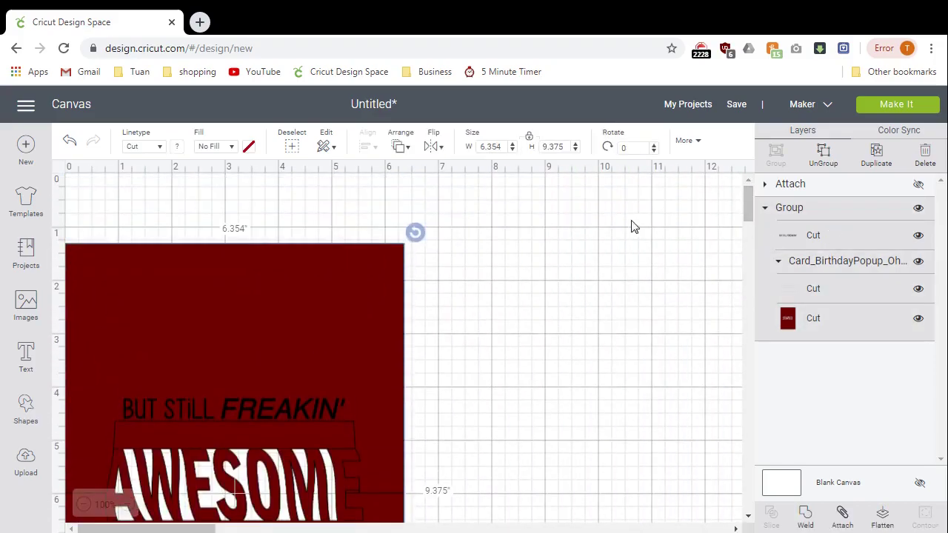
scroll(335, 278, "down", 1)
left_click_drag(336, 278, 328, 248)
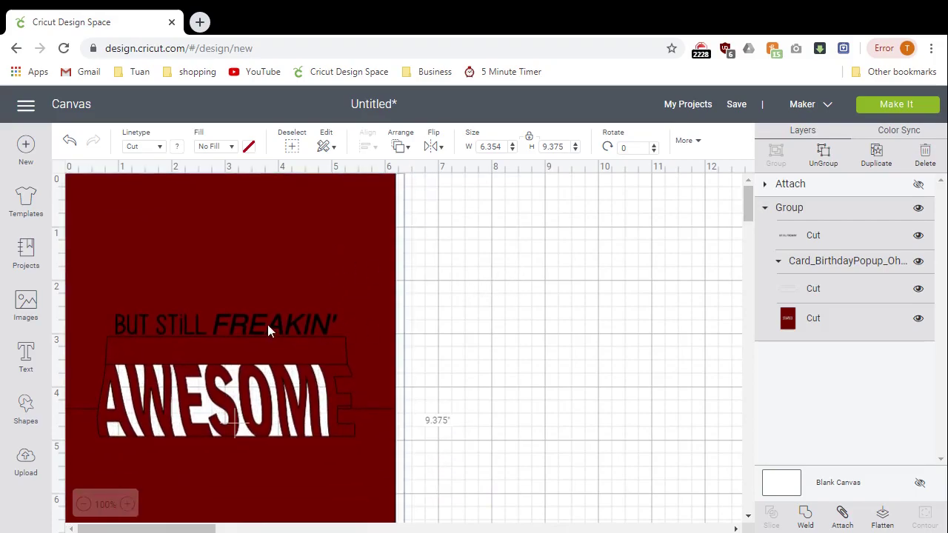
Step: Change the linetype of the red insert's "BUT STiLL FREAKIN'" text layer to Draw
left_click(819, 233)
scroll(819, 233, "down", 4)
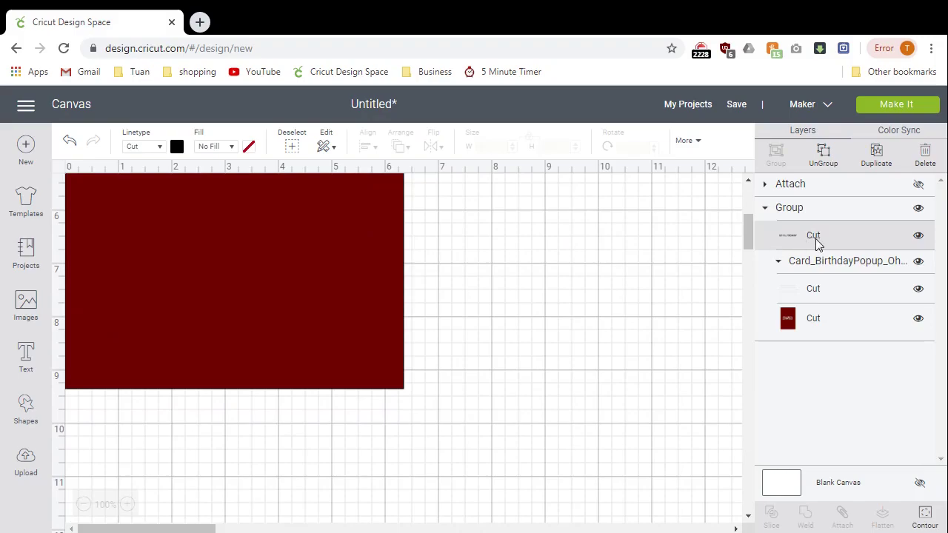
left_click_drag(749, 229, 747, 198)
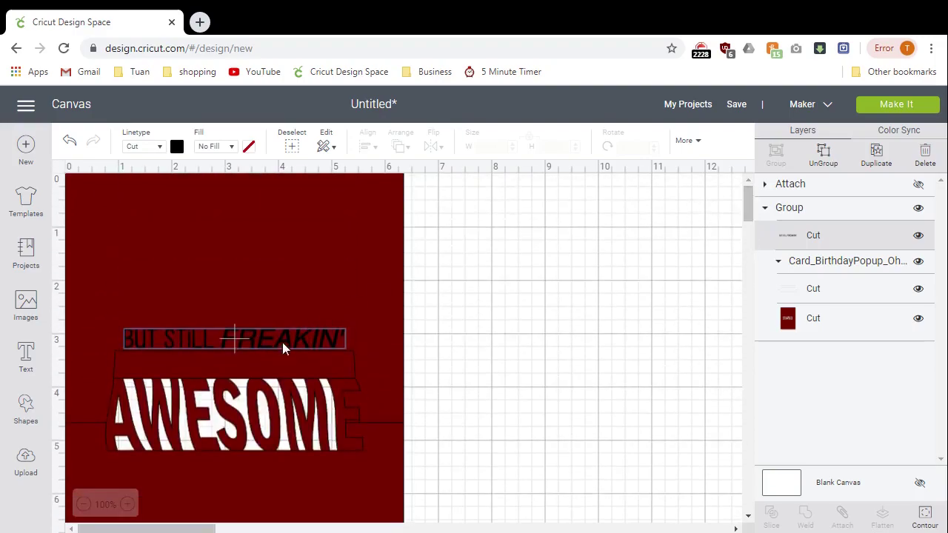
left_click(158, 147)
left_click(152, 186)
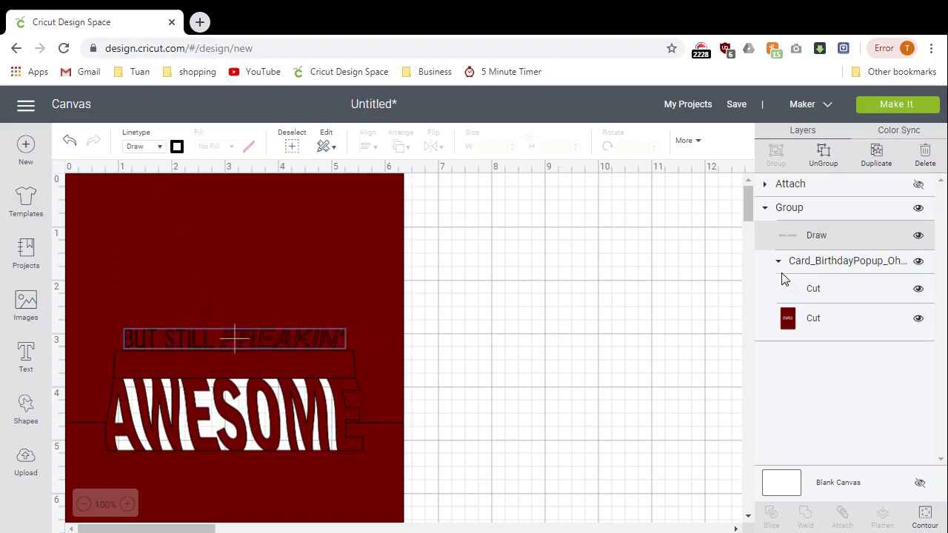
Step: Change the linetype of the red insert's fold line layer around "AWESOME" to Score
left_click(868, 288)
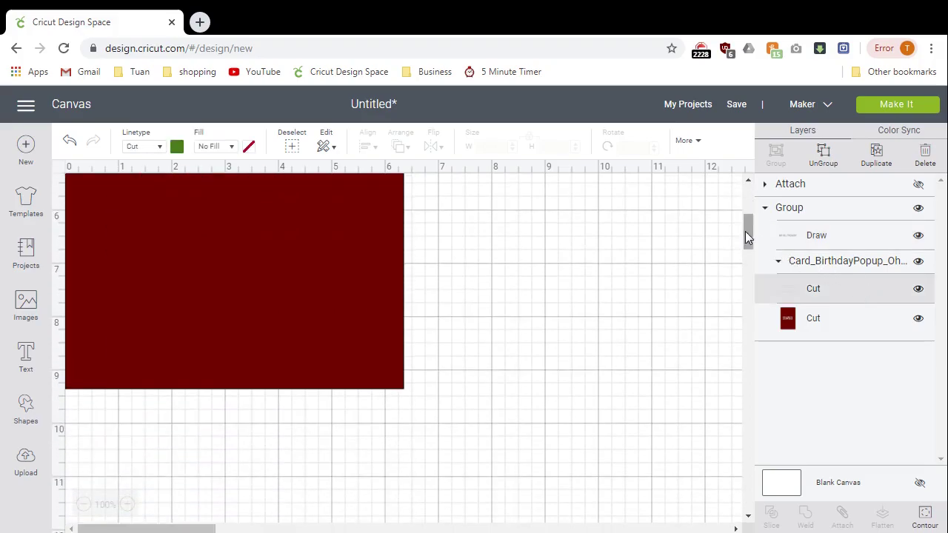
left_click_drag(744, 231, 746, 211)
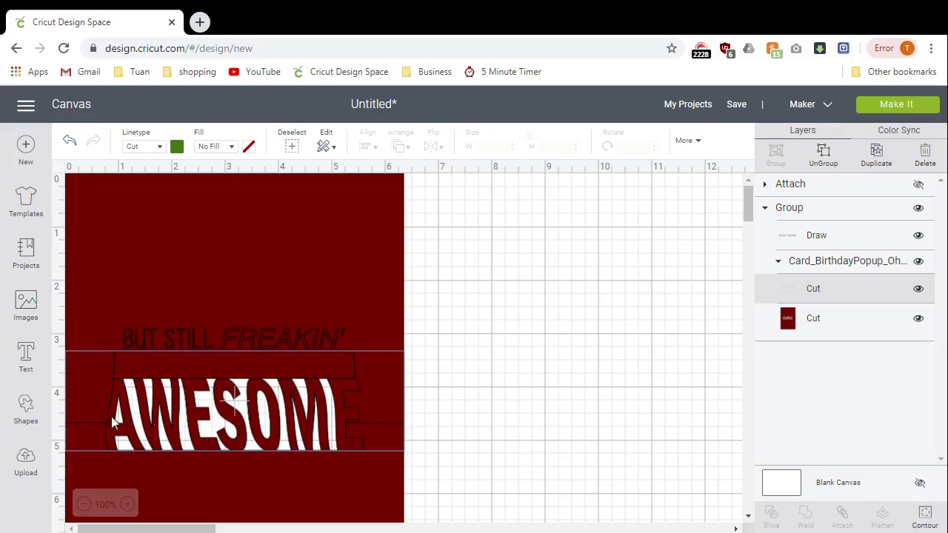
left_click(160, 147)
left_click(151, 205)
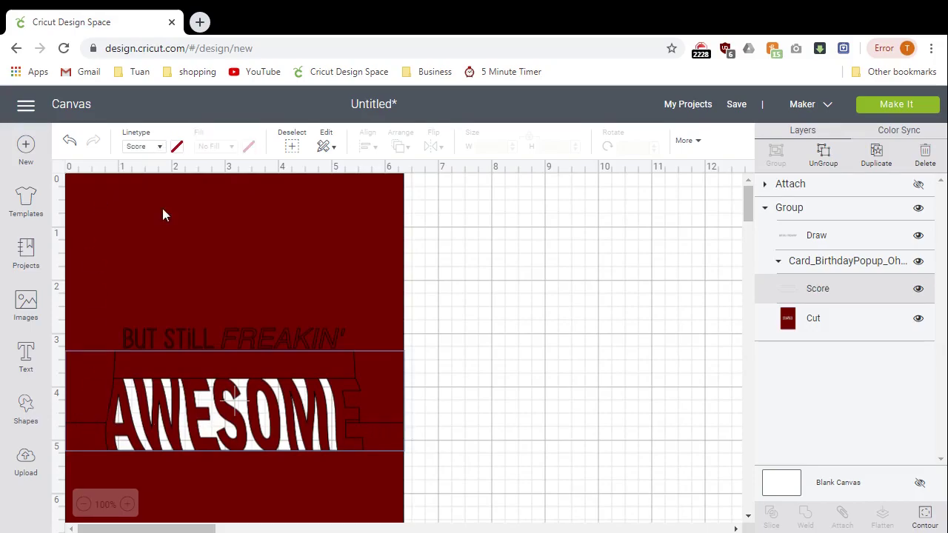
Step: Attach all layers of the red insert group and collapse the attached set
left_click(839, 209)
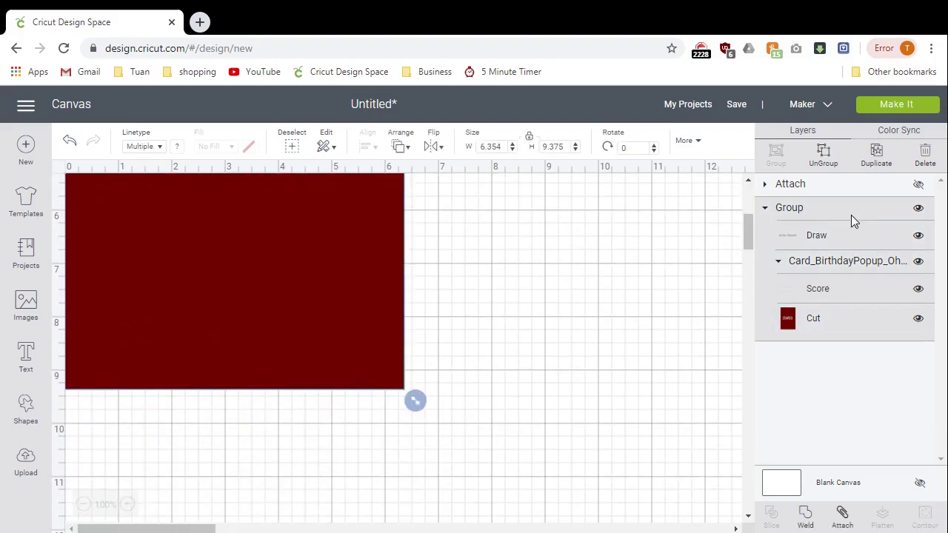
left_click(842, 516)
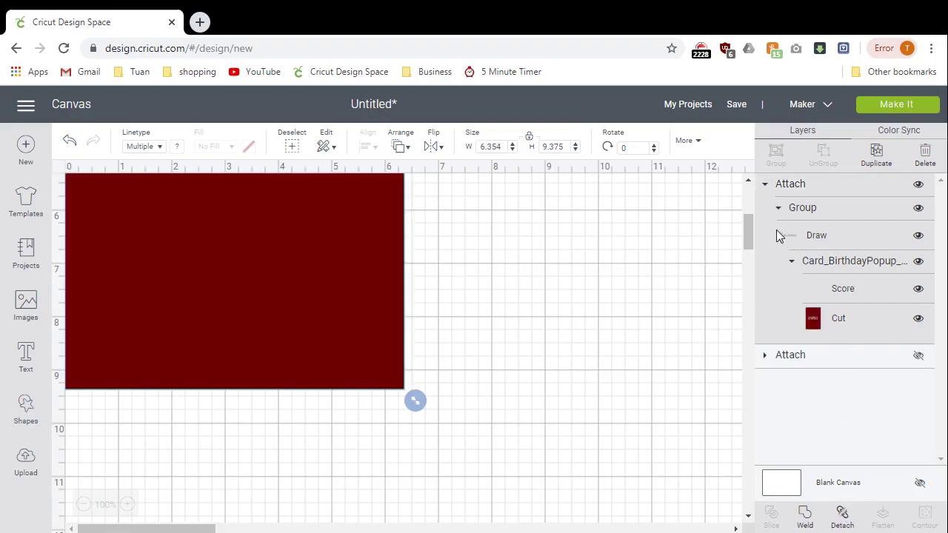
left_click_drag(746, 226, 749, 188)
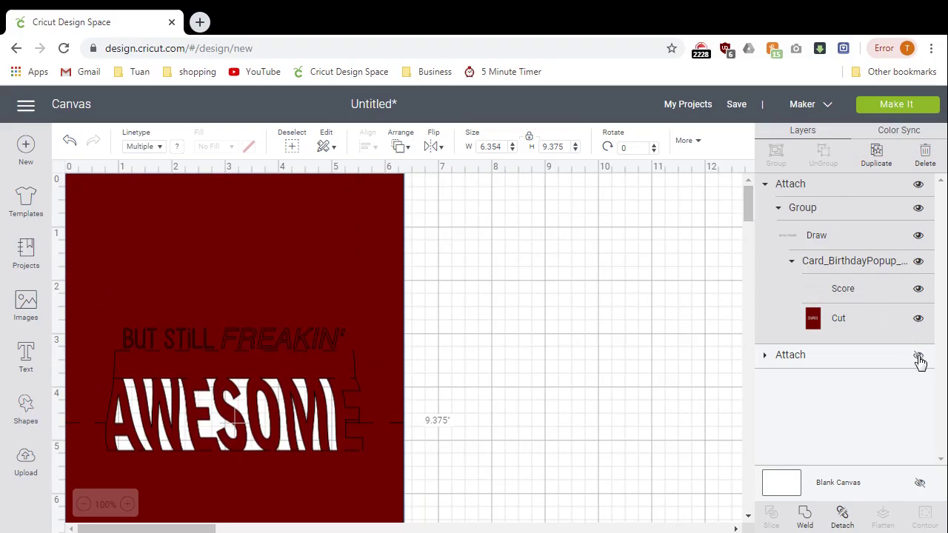
scroll(766, 185, "down", 4)
left_click(766, 185)
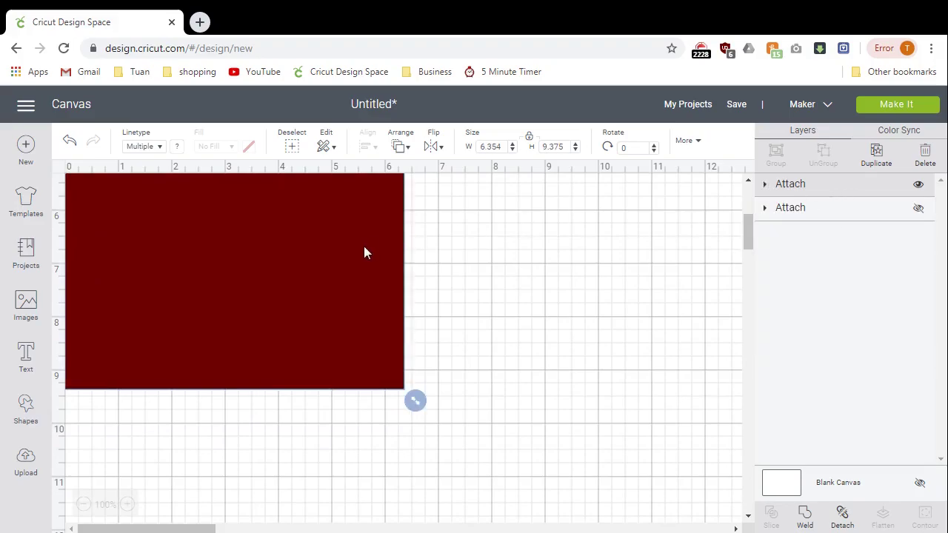
Step: Rotate the red insert 90 degrees and, after previewing it on the mat, move it fully onto the canvas
left_click(628, 148)
type("9")
left_click(882, 106)
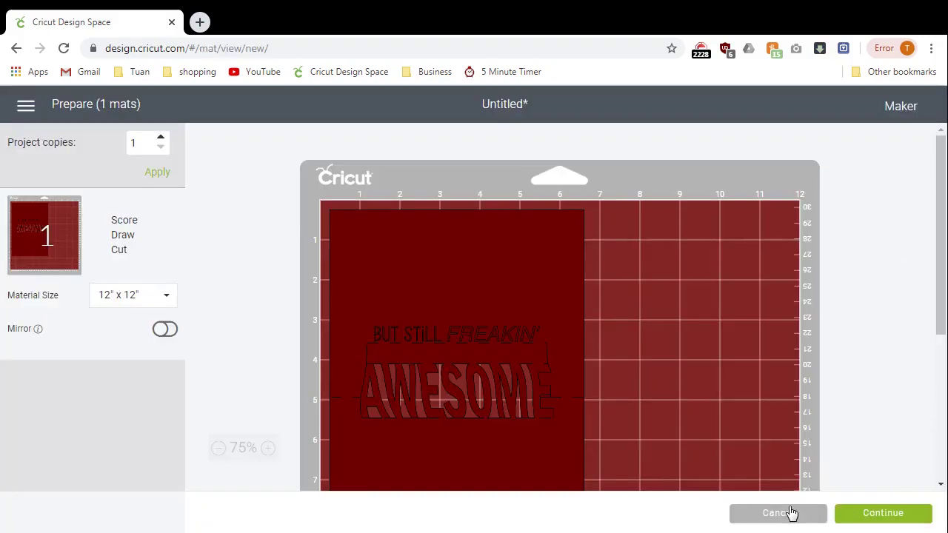
left_click(788, 513)
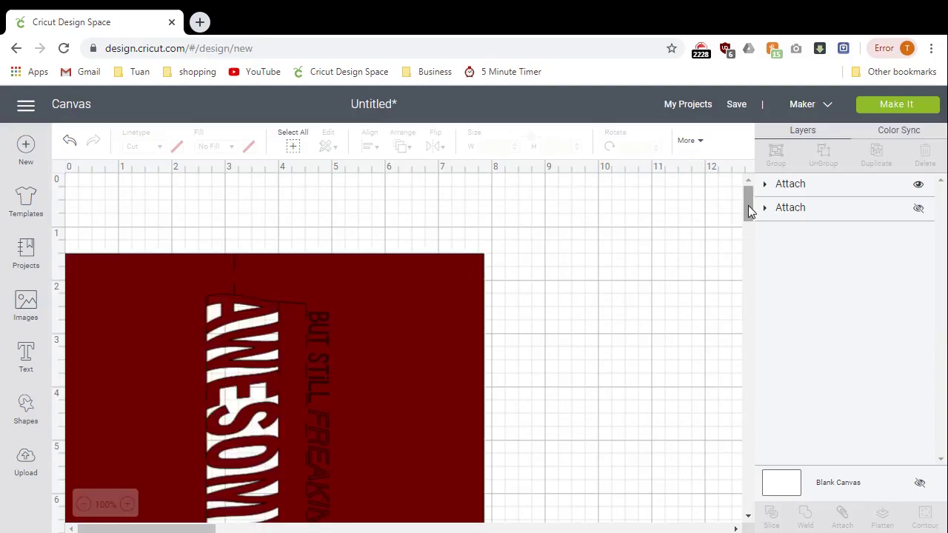
left_click(387, 341)
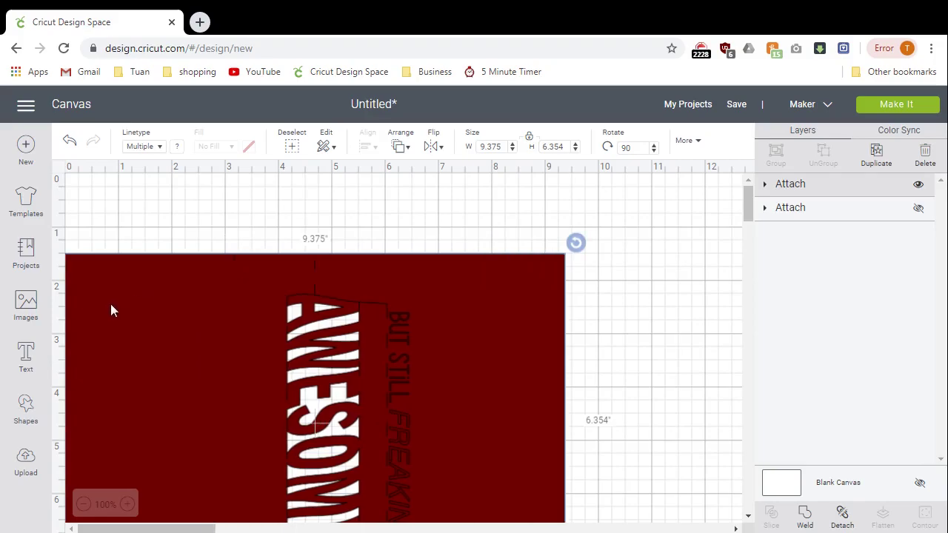
Step: Show the hidden grey card again and rotate it 90 degrees
left_click(918, 209)
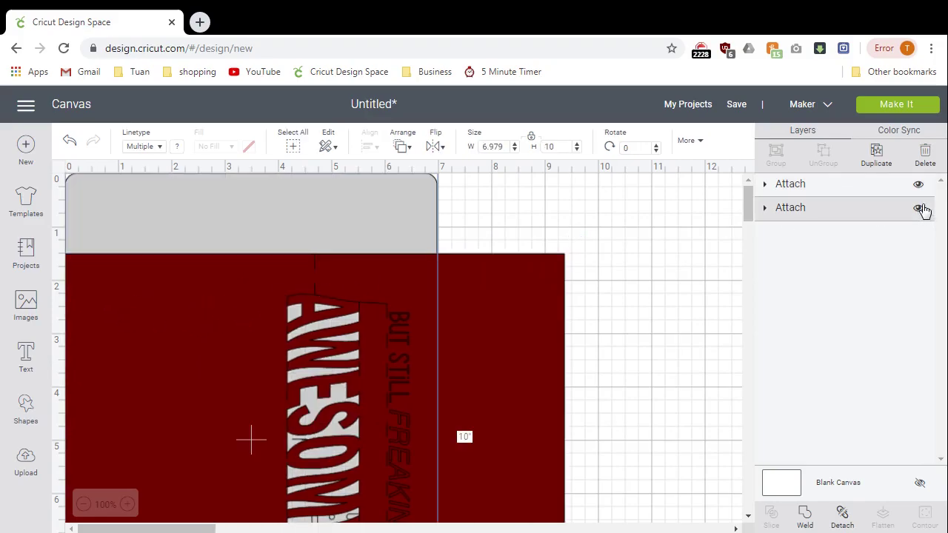
left_click(625, 147)
key("Return")
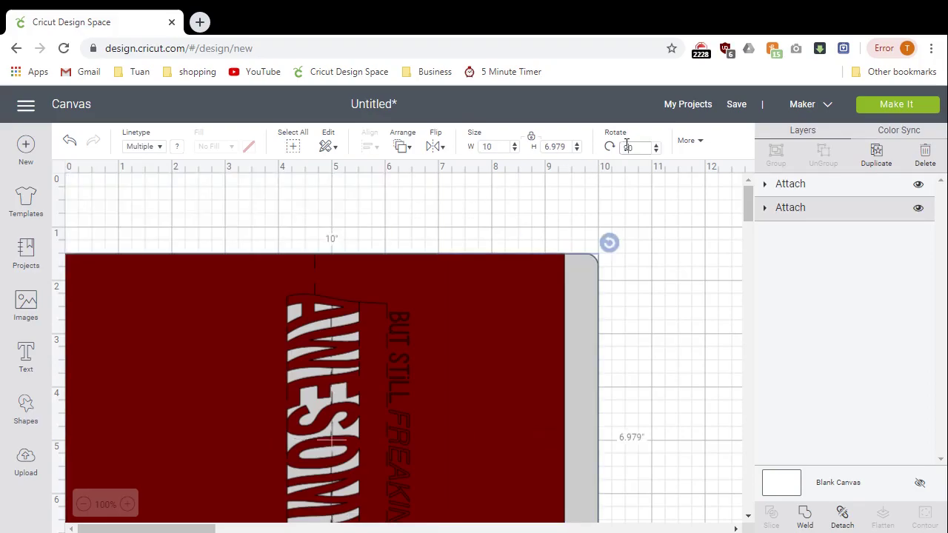
Step: Move the grey card so its upper-left corner sits at about 1 inch on both canvas rulers
left_click_drag(573, 313, 633, 278)
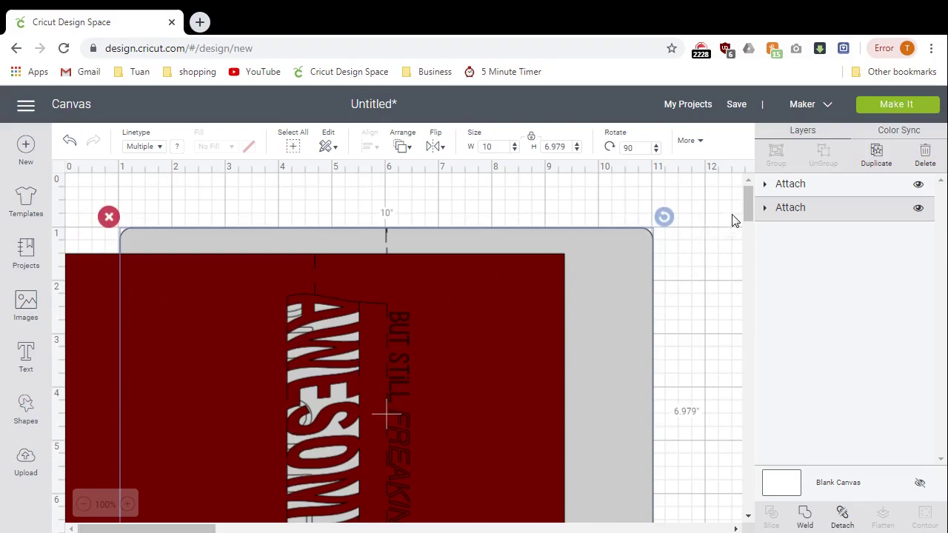
scroll(746, 219, "down", 1)
scroll(746, 219, "up", 1)
left_click_drag(150, 240, 150, 237)
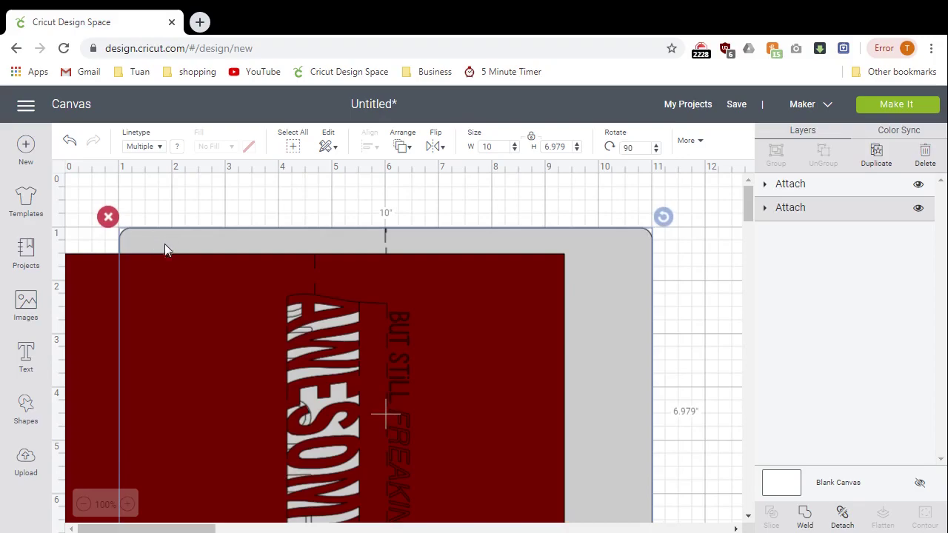
Step: Move the red insert below the grey card, with its upper-left corner at about 1 inch across and 10 inches down
scroll(746, 228, "down", 4)
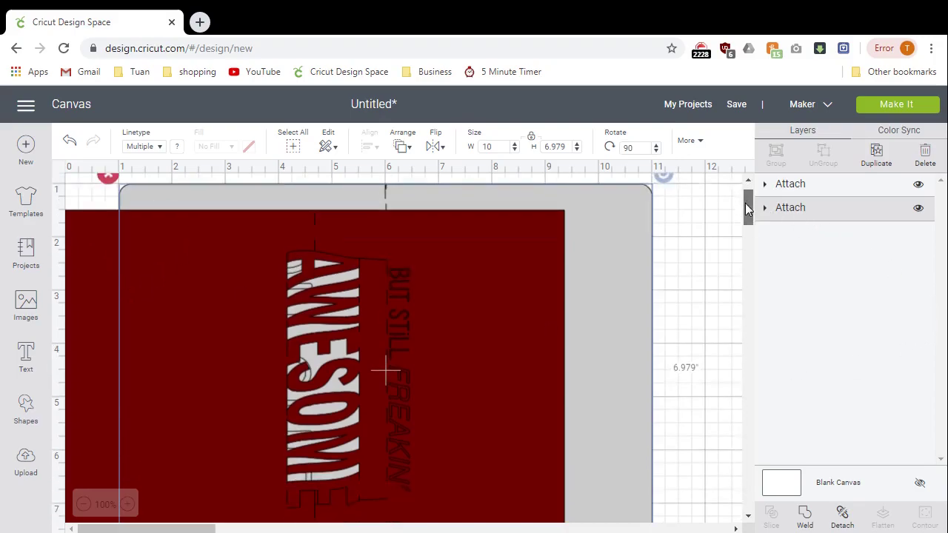
left_click(87, 258)
left_click_drag(90, 215, 116, 499)
left_click_drag(118, 317, 146, 507)
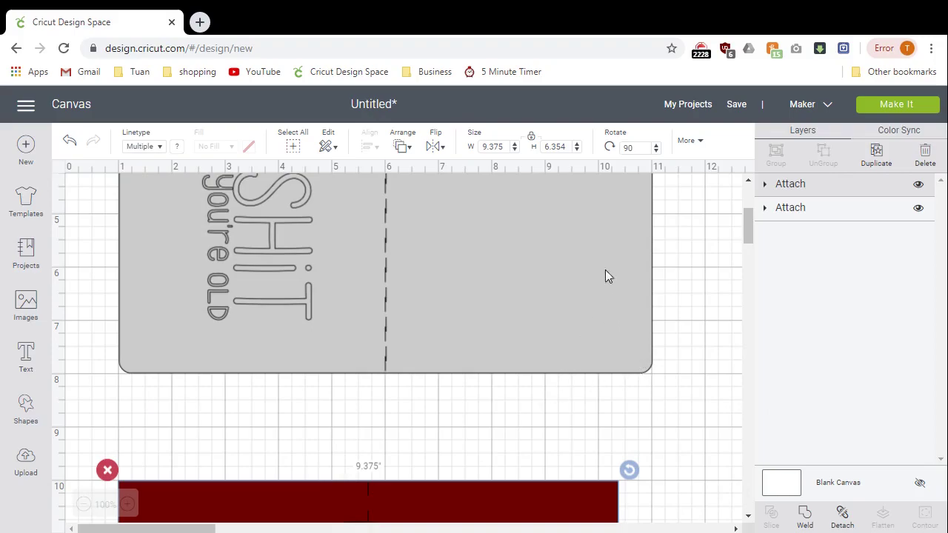
Step: Select both the grey card and the red insert and attach them to each other
left_click(563, 266)
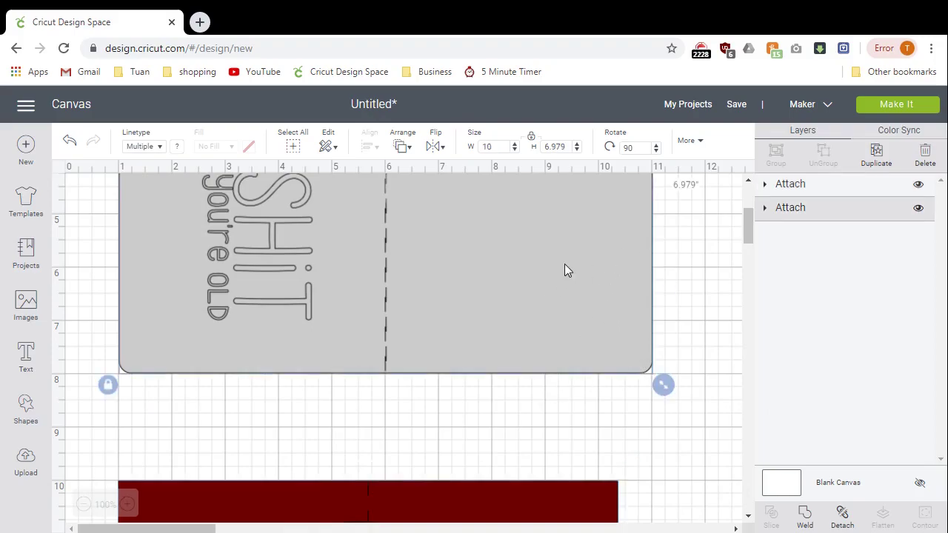
left_click(577, 494, "shift")
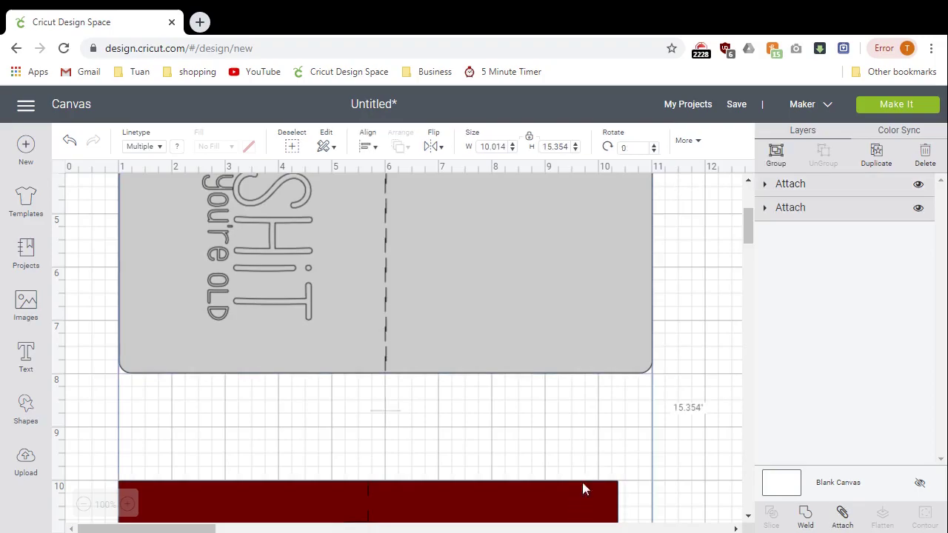
left_click(706, 355)
left_click_drag(715, 309, 536, 523)
left_click(830, 184)
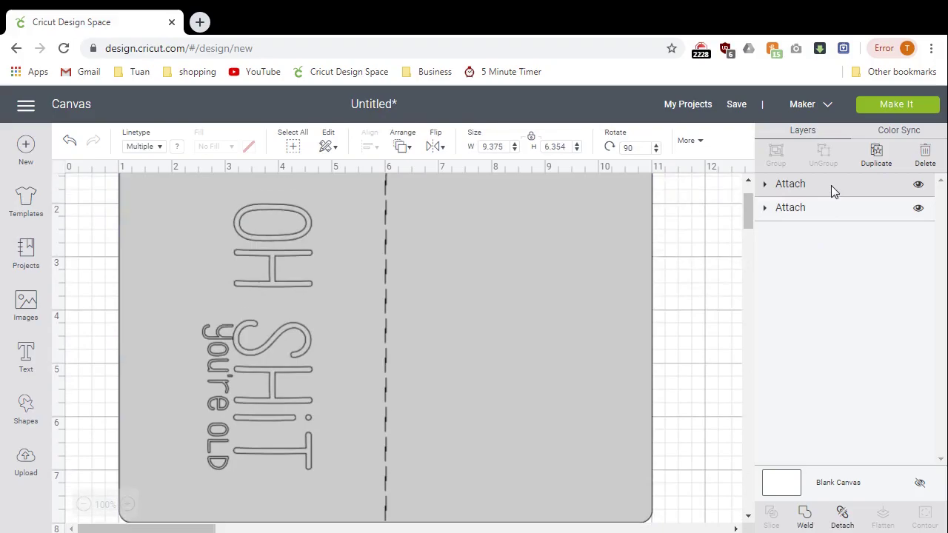
left_click(850, 214, "shift")
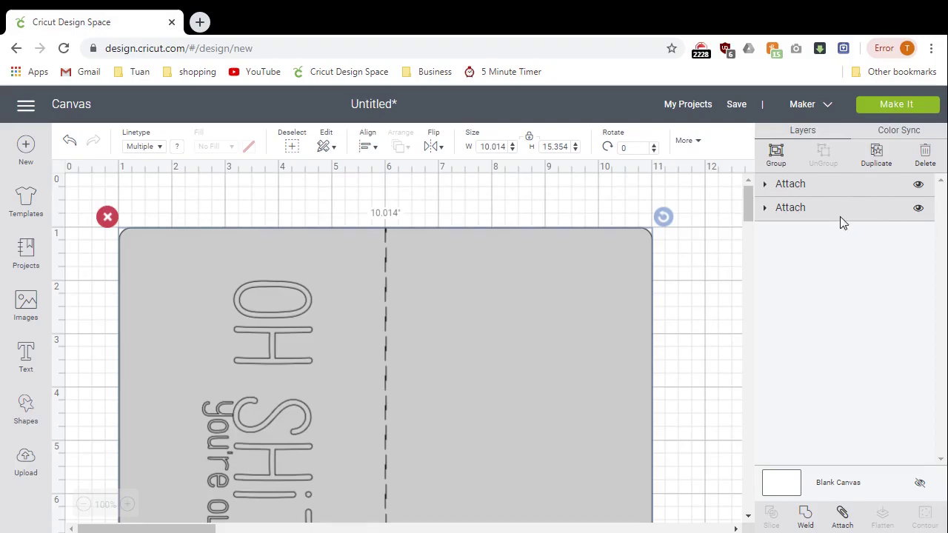
left_click(841, 516)
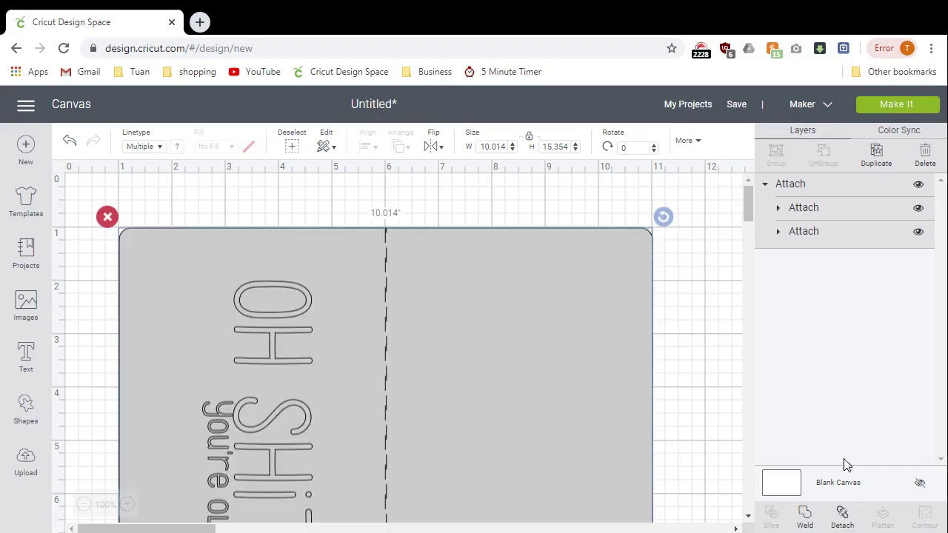
Step: Send the attached card pieces to the mat preview and accept the larger 12" x 24" mat
left_click_drag(747, 215, 744, 249)
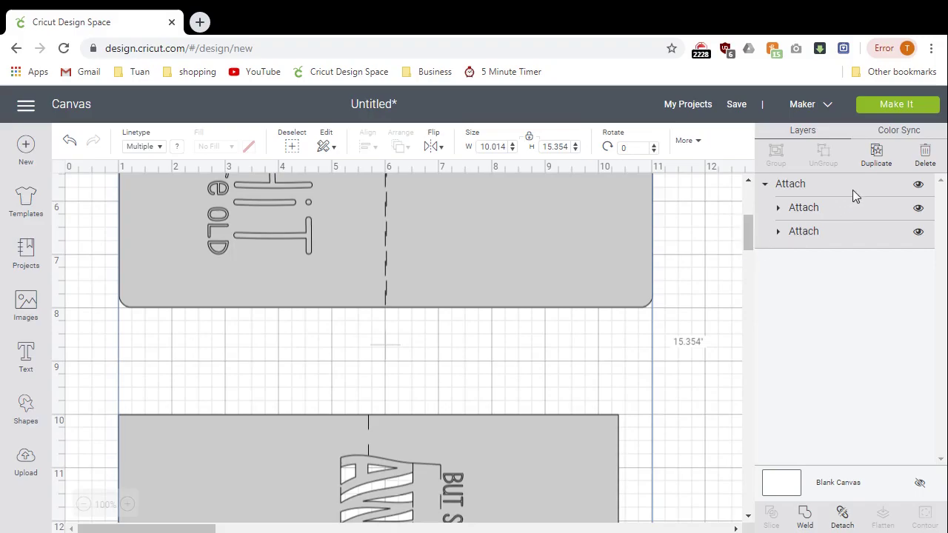
left_click(906, 106)
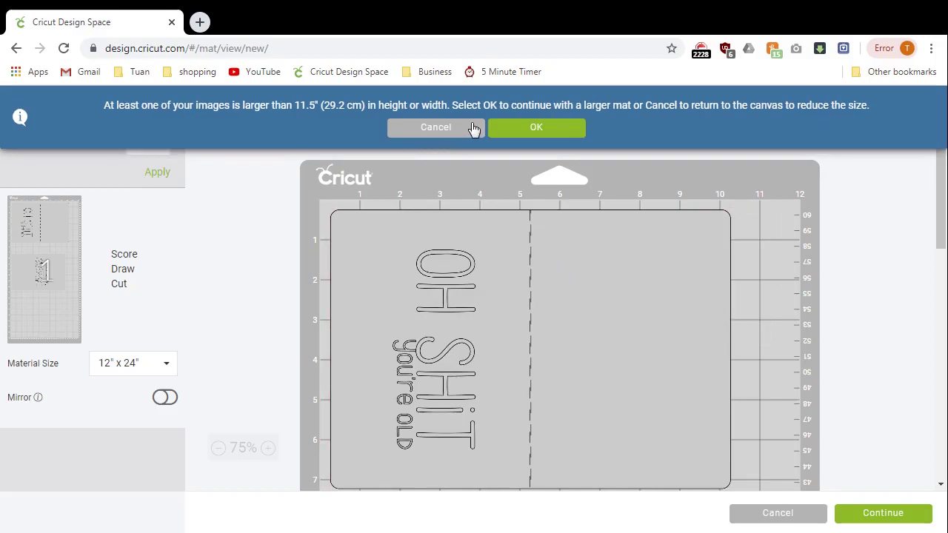
left_click(533, 131)
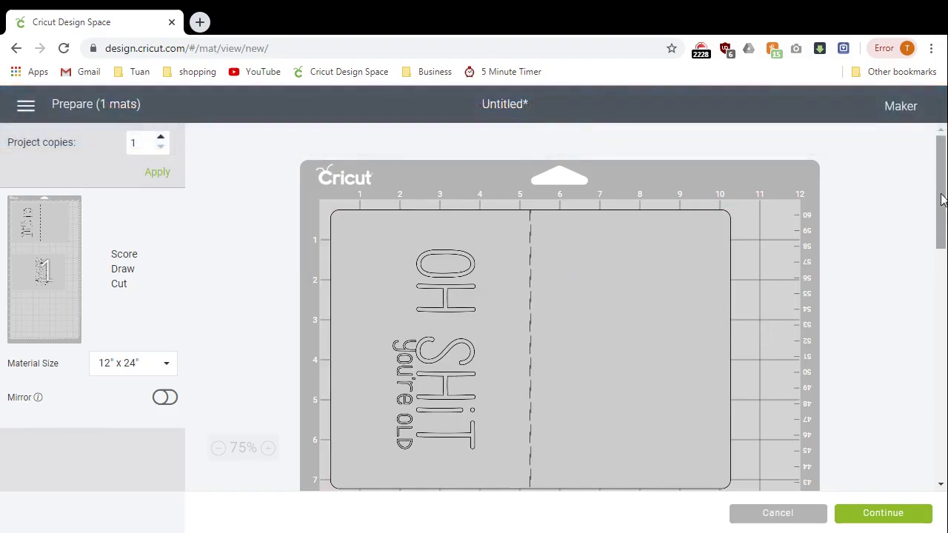
Step: Reposition the attached pieces on the mat so the grey card's corner sits about 1.1 inches from the left and top edges
left_click_drag(355, 221, 385, 253)
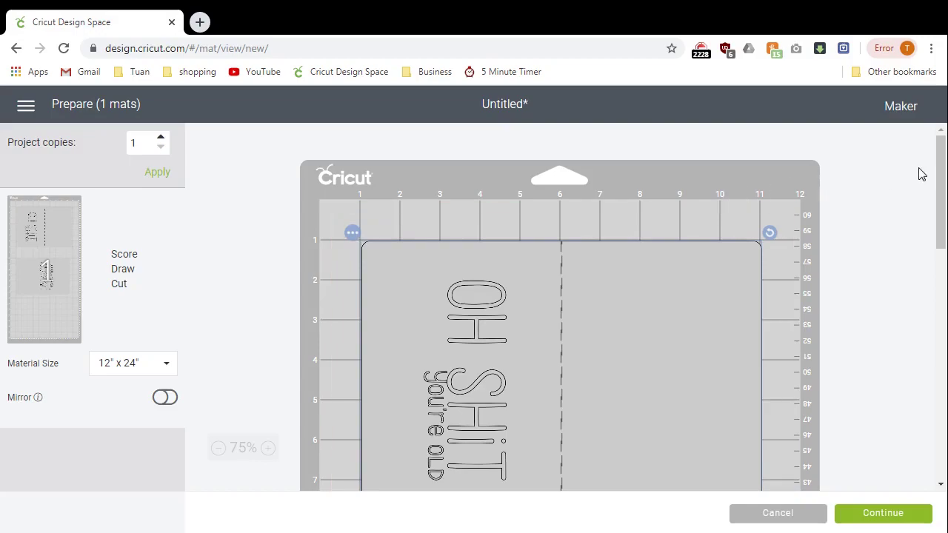
mouse_move(940, 173)
left_mouse_down()
mouse_move(938, 250)
mouse_move(938, 176)
left_mouse_up()
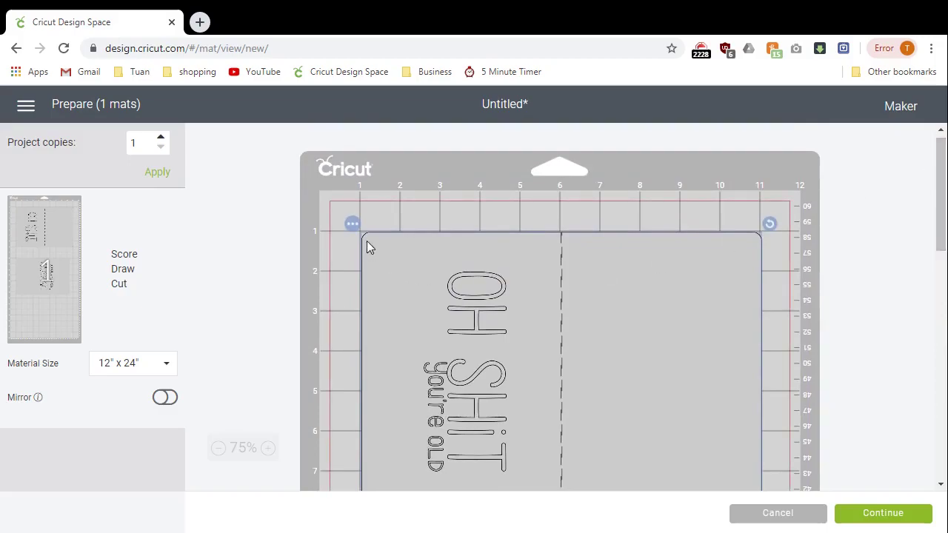
left_click_drag(367, 240, 372, 245)
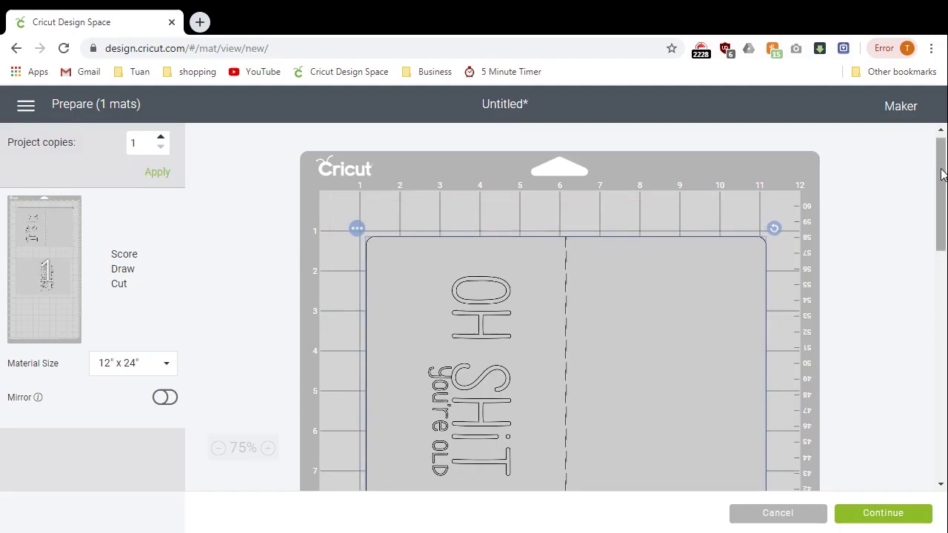
left_click_drag(940, 173, 940, 176)
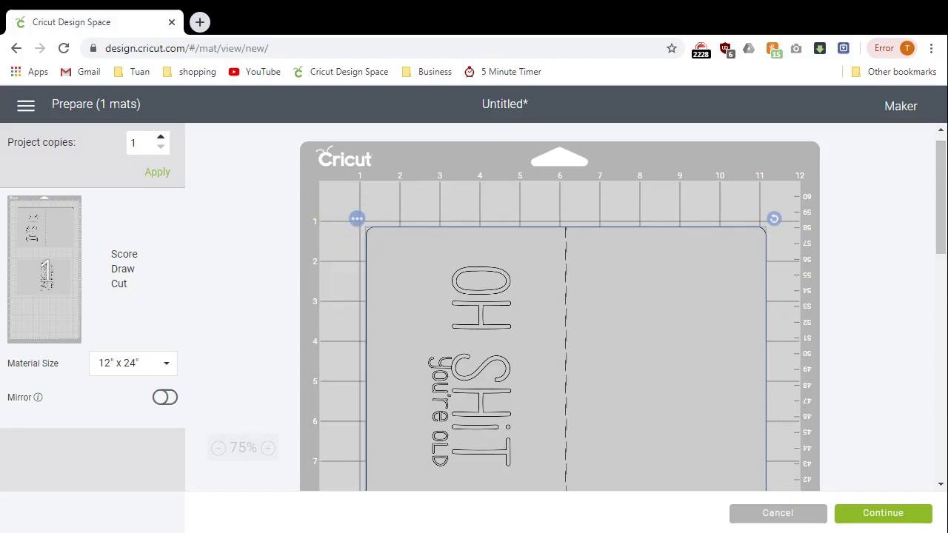
left_click_drag(943, 188, 931, 297)
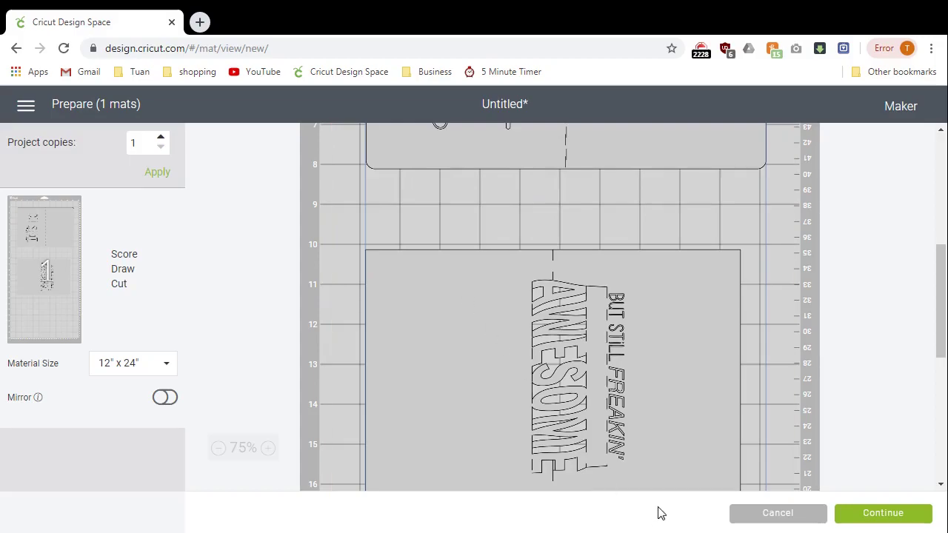
Step: Continue to the cutting setup and set the material to Light Cardstock – 60 lb (163 gsm)
left_click(869, 515)
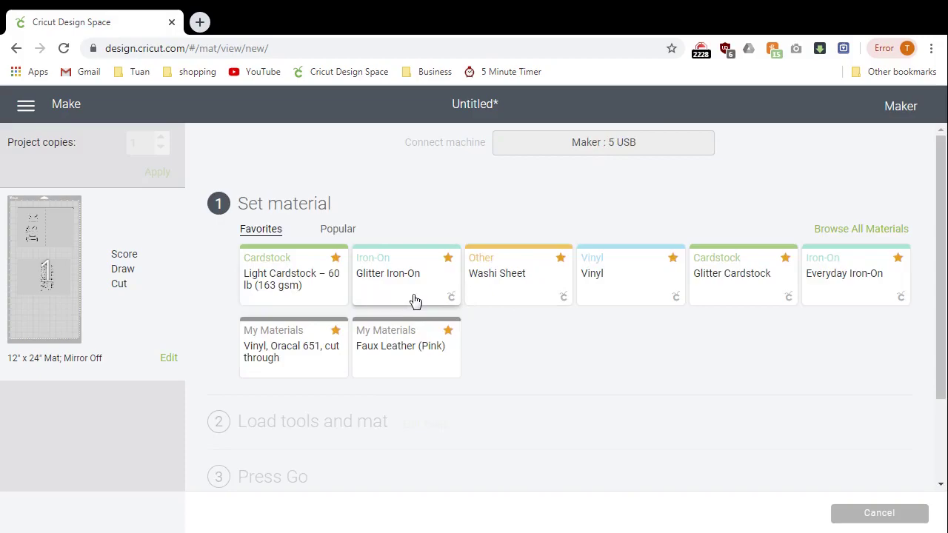
left_click(284, 283)
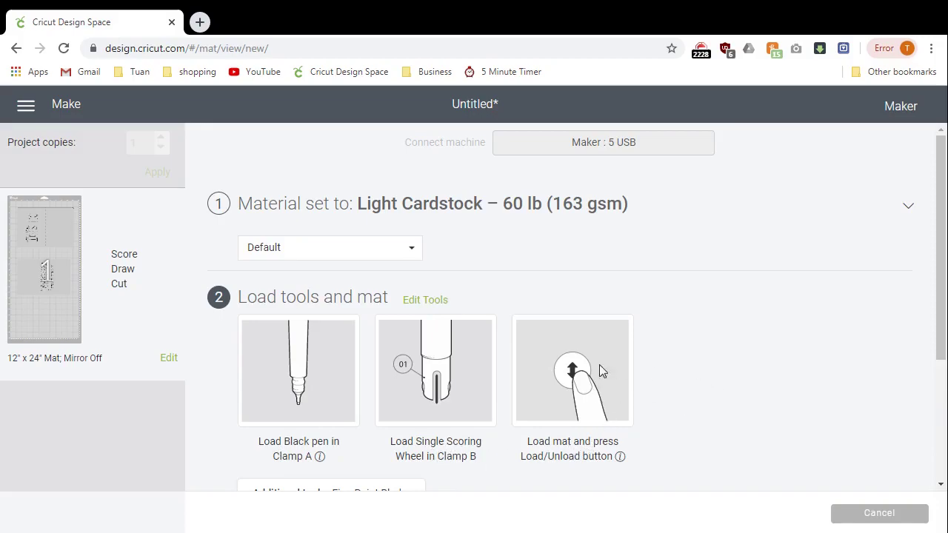
Step: Try the Scoring Stylus in the tool options, then choose and apply the Single Scoring Wheel for scoring
mouse_move(939, 246)
left_mouse_down()
mouse_move(939, 300)
mouse_move(930, 263)
left_mouse_up()
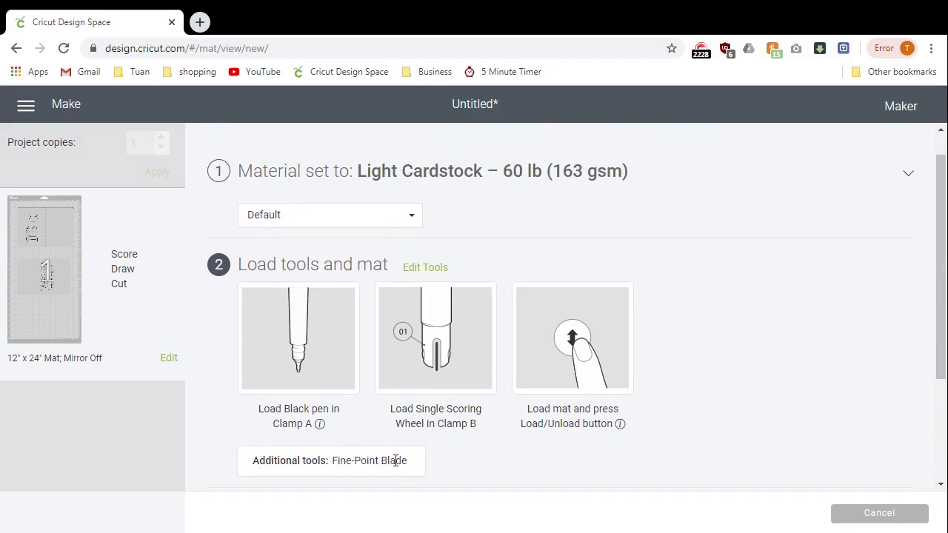
left_click(419, 270)
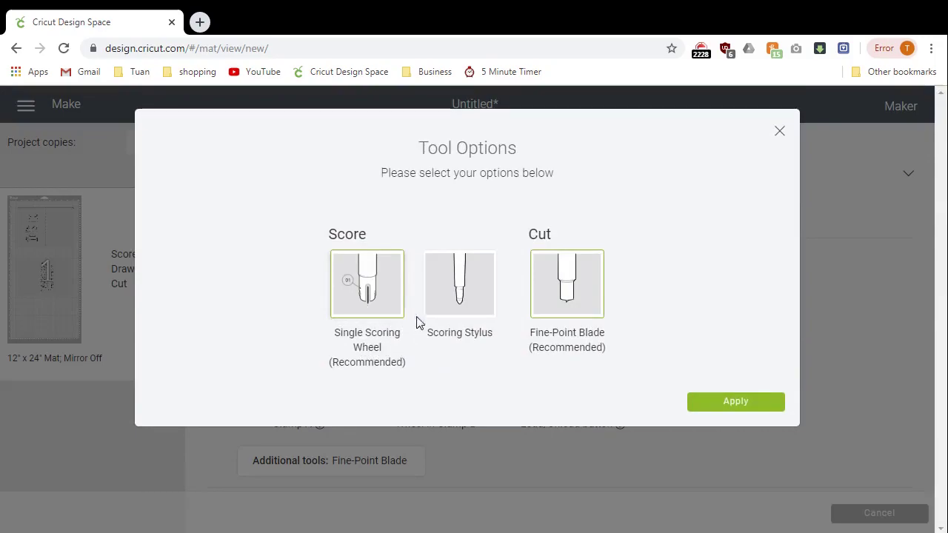
left_click(458, 287)
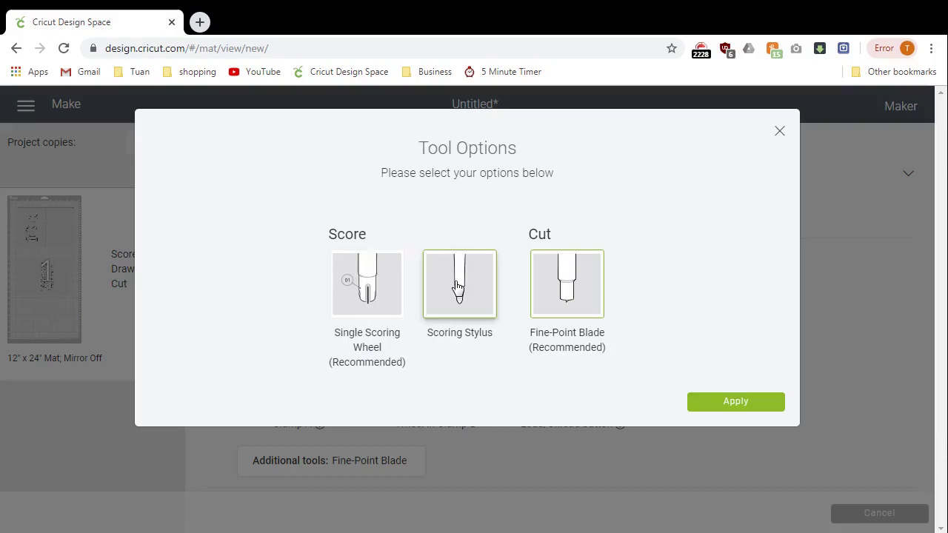
left_click(369, 286)
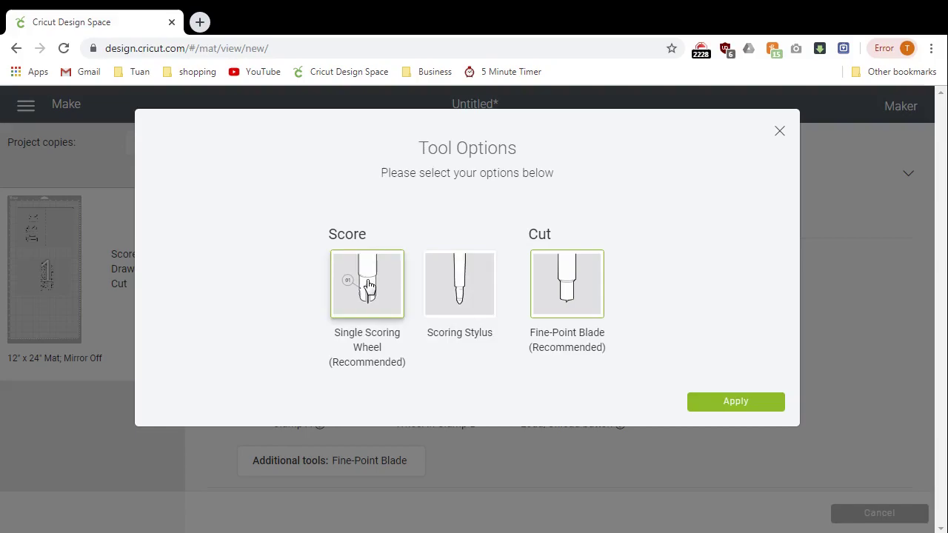
left_click(736, 402)
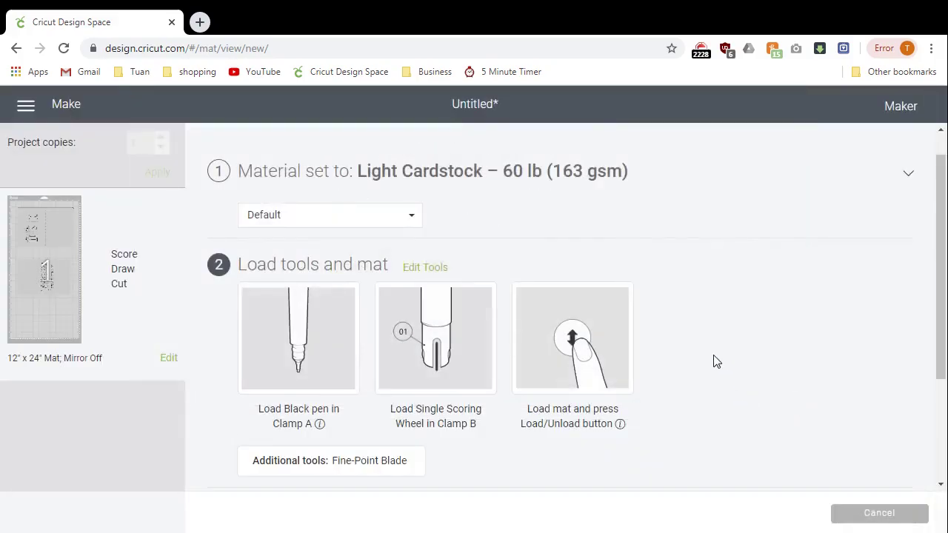